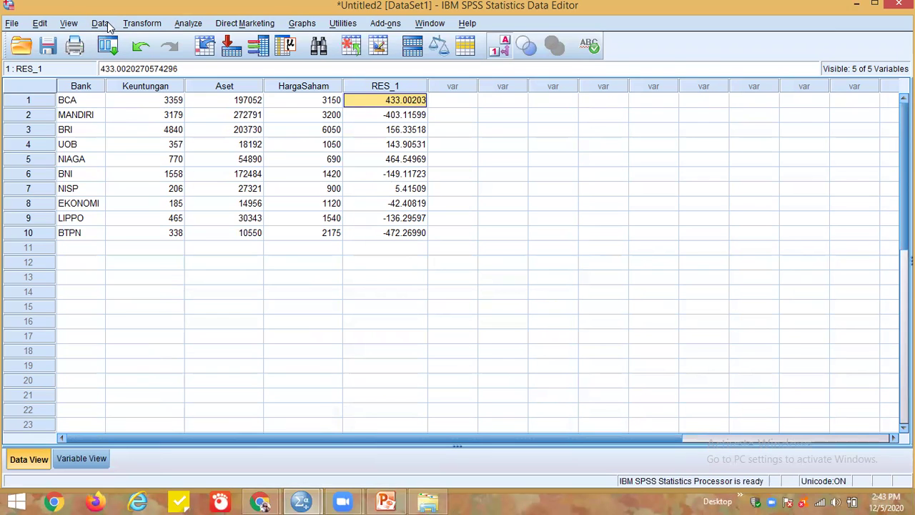
Run a legacy One-Sample Kolmogorov-Smirnov test against the Normal distribution on Keuntungan, Aset and Harga Saham.
click(189, 24)
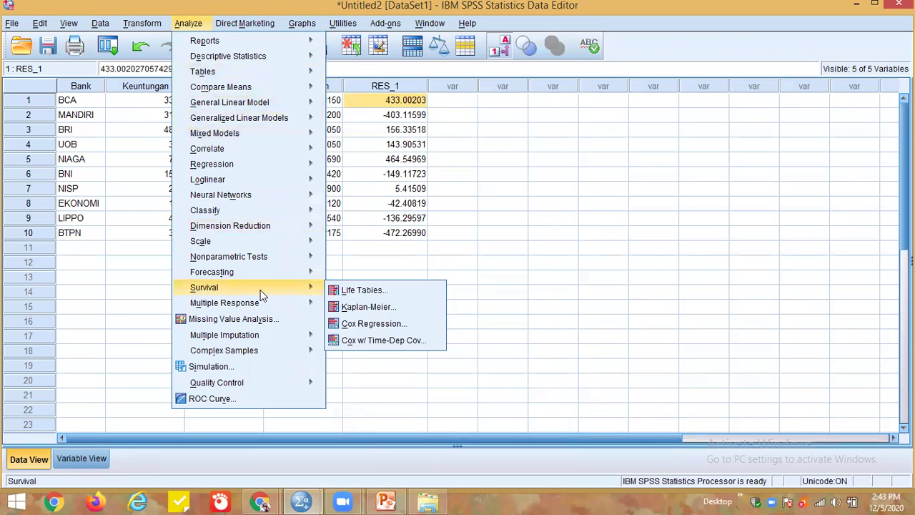
mouse_move(265, 256)
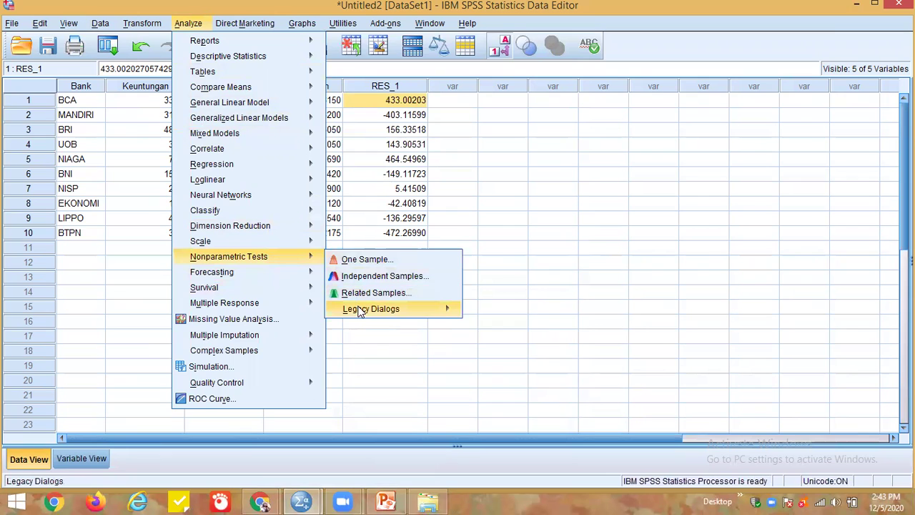
mouse_move(418, 307)
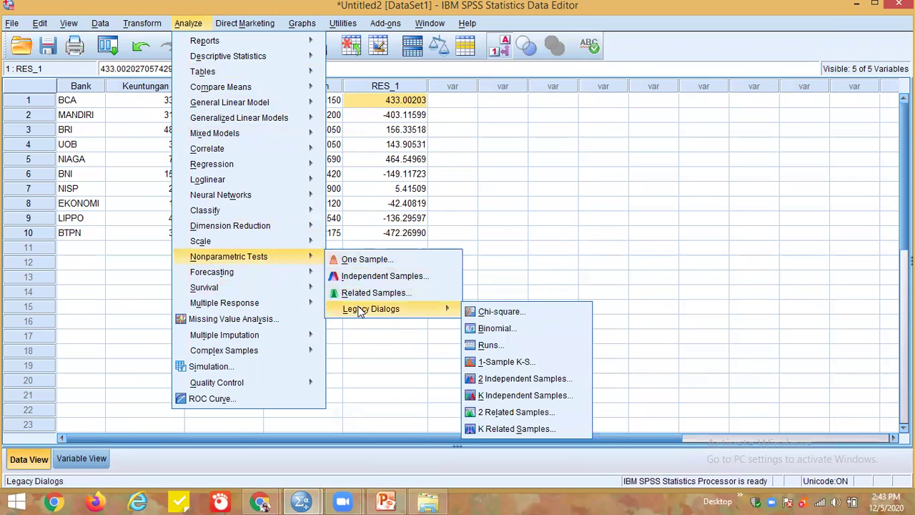
click(504, 363)
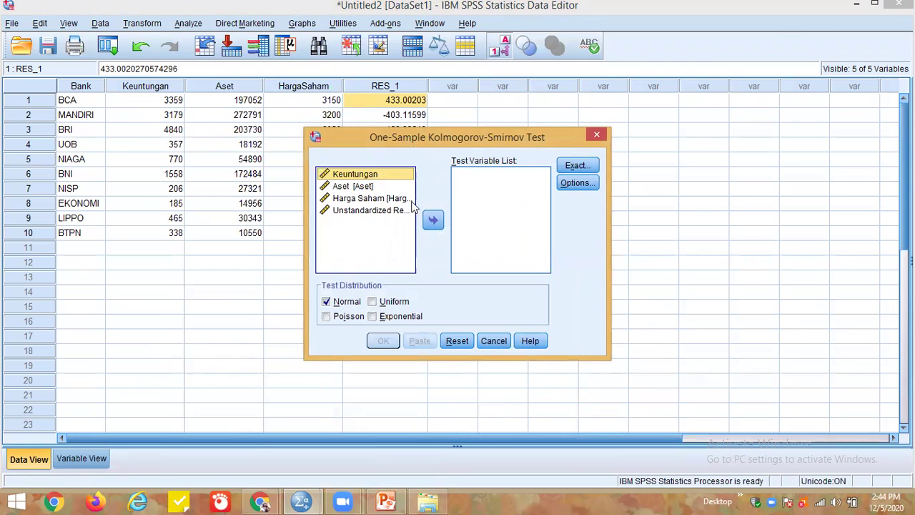
click(433, 220)
click(363, 178)
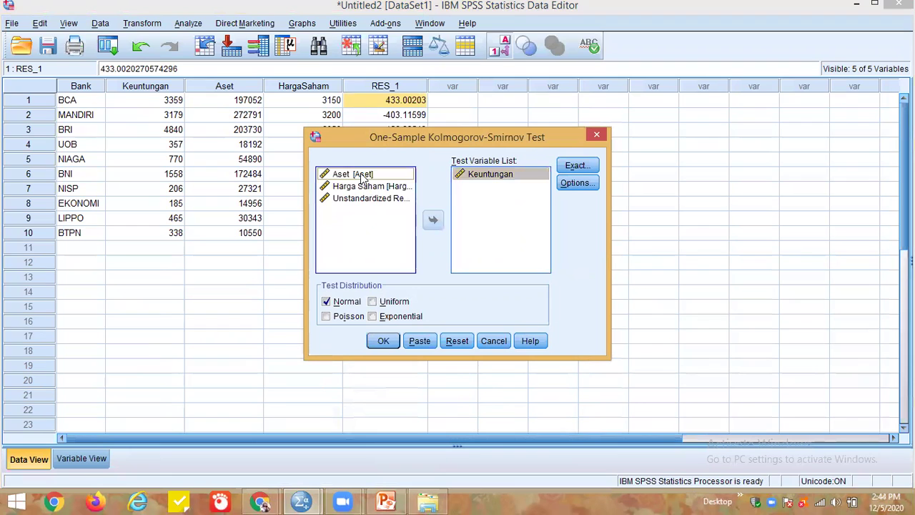
click(432, 220)
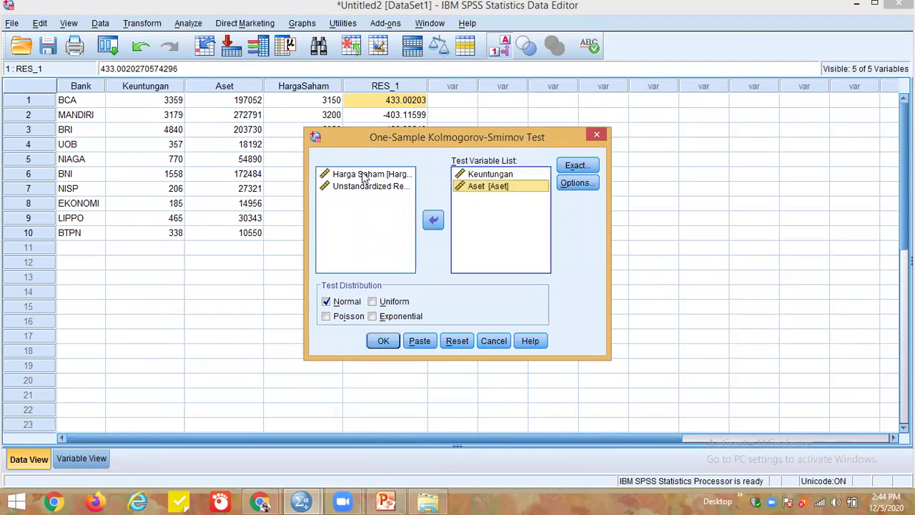
click(365, 176)
click(434, 221)
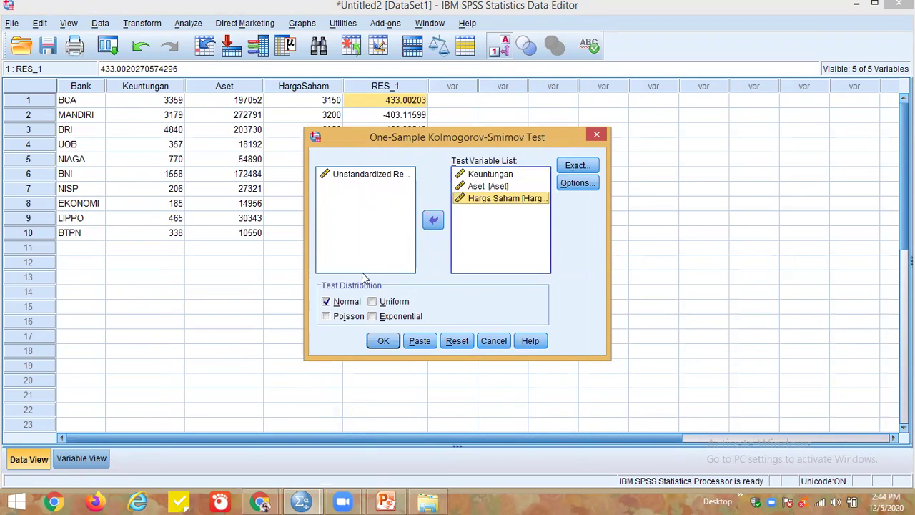
click(380, 340)
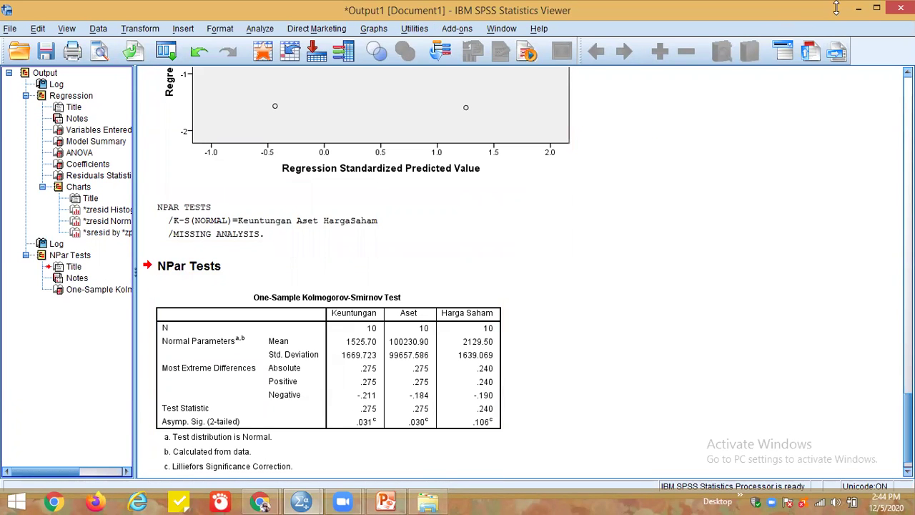
Return to the data, clear all RES_1 values and delete the RES_1 variable.
click(862, 9)
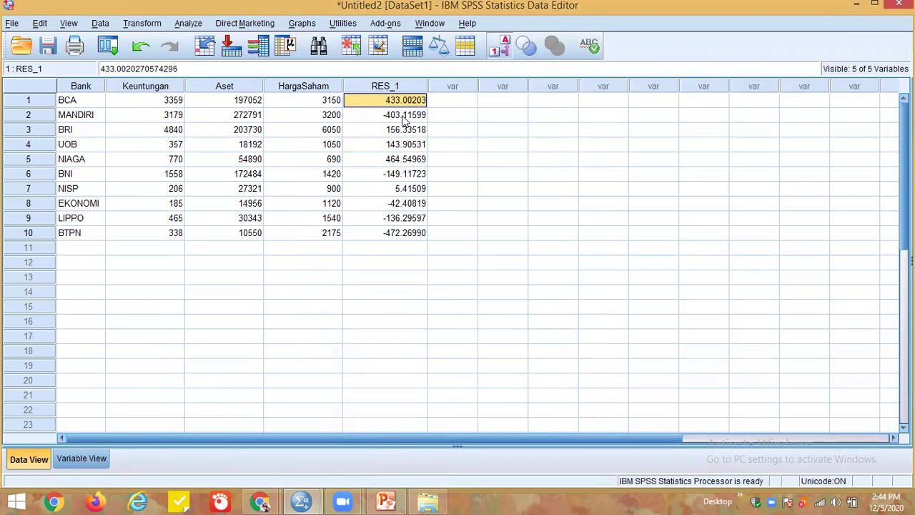
shift+click(413, 233)
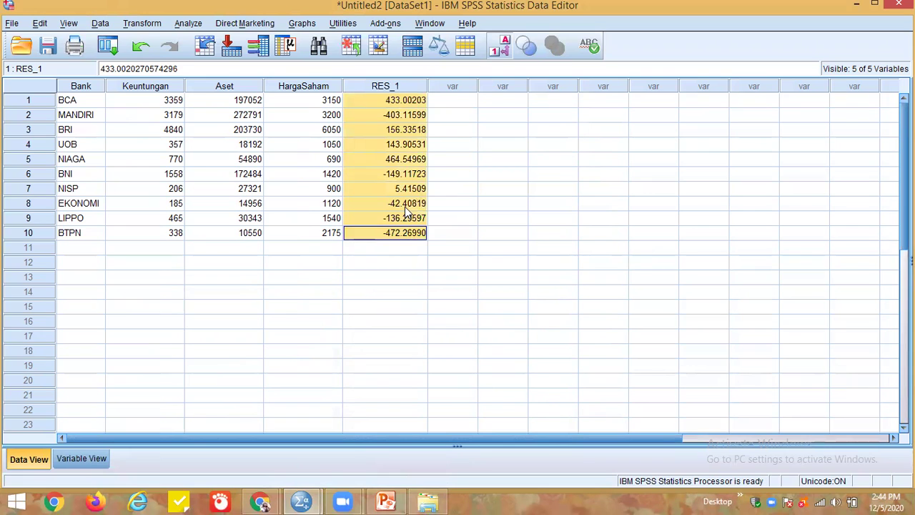
right_click(405, 206)
click(414, 213)
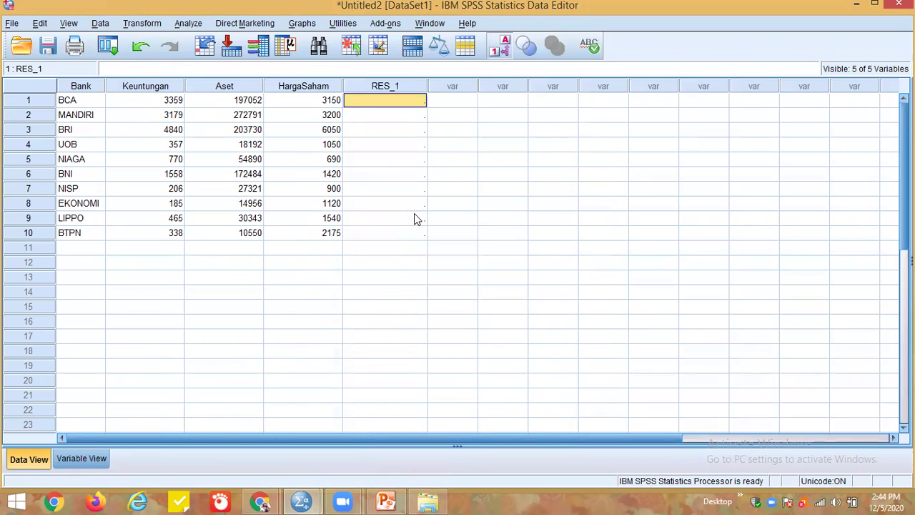
click(413, 89)
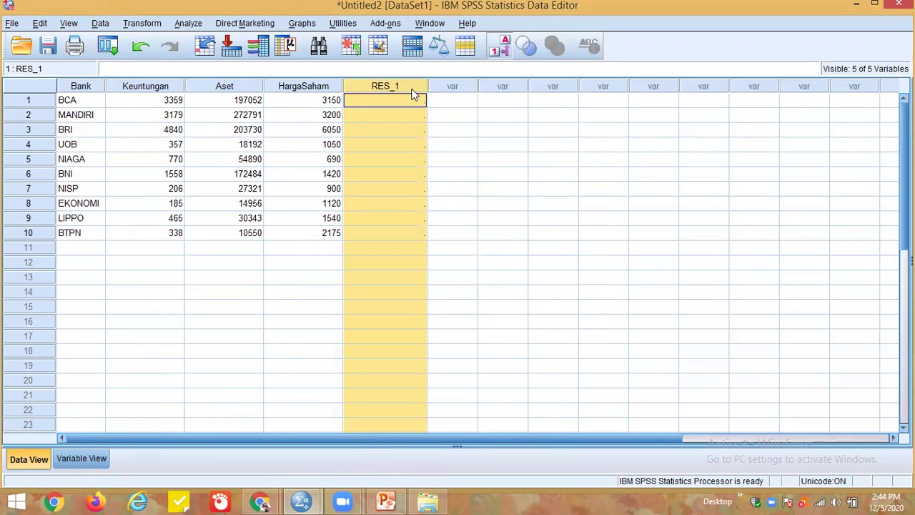
right_click(413, 93)
click(420, 97)
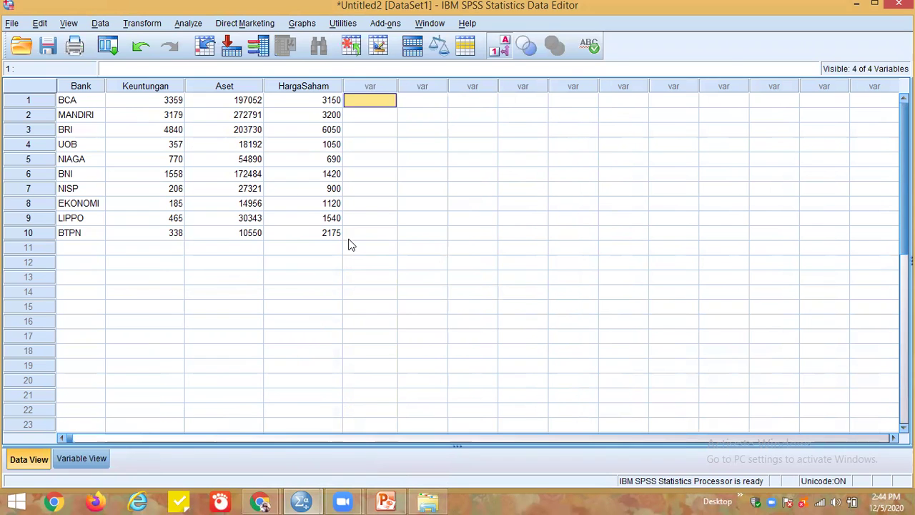
click(189, 23)
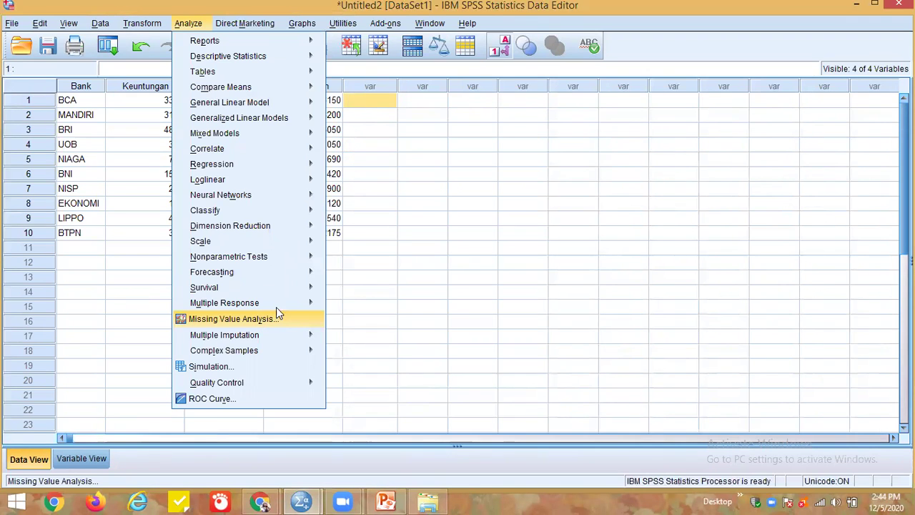
mouse_move(236, 302)
click(463, 251)
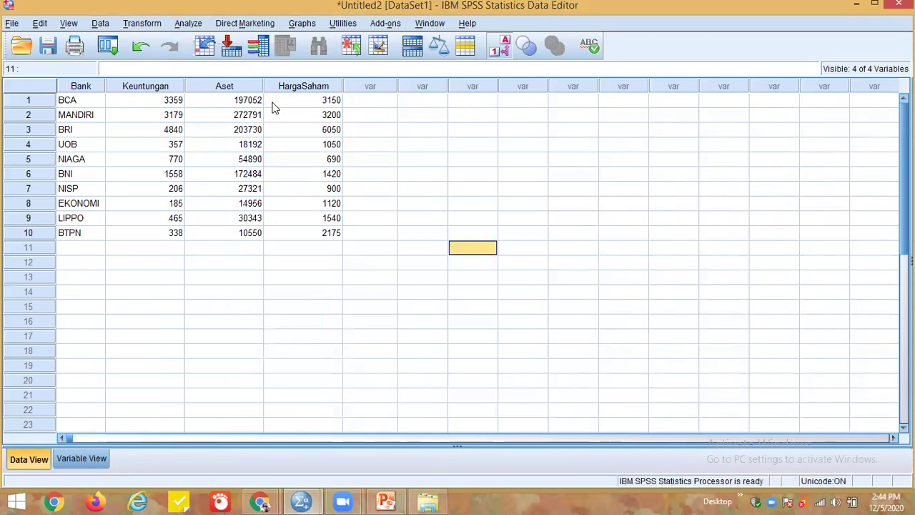
Rerun the linear regression of Keuntungan on Aset and Harga Saham with the existing statistics and plot settings, saving unstandardized residuals.
click(189, 24)
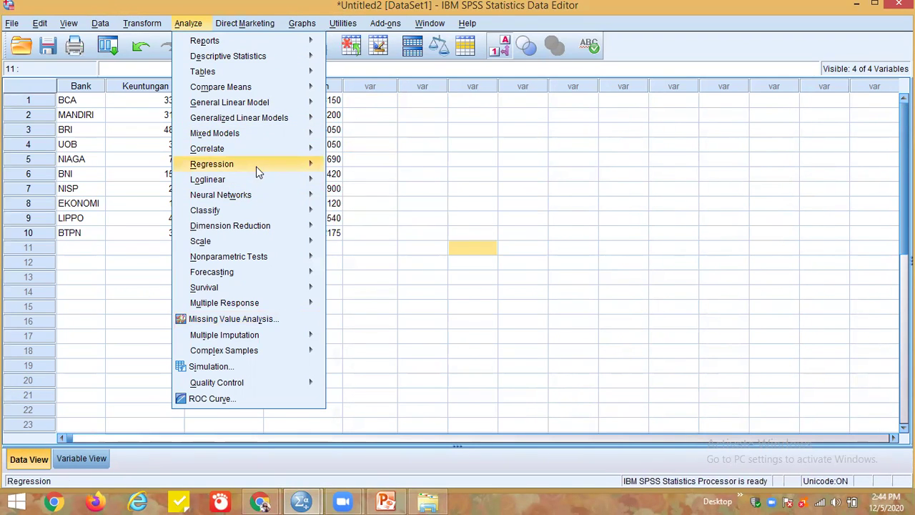
mouse_move(254, 166)
click(365, 186)
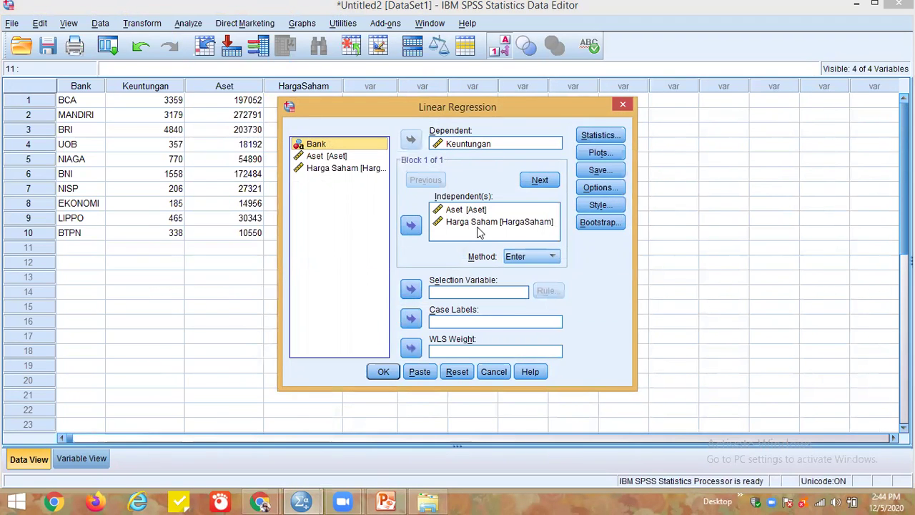
click(602, 137)
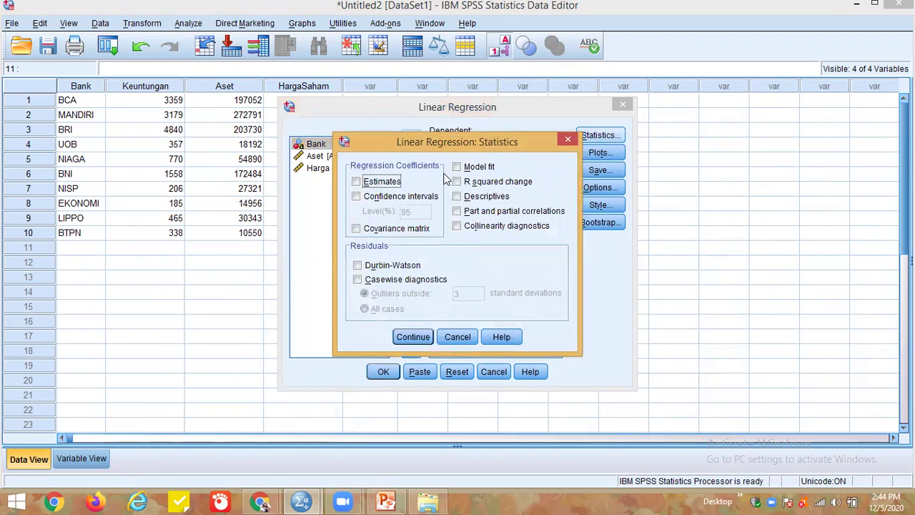
click(413, 337)
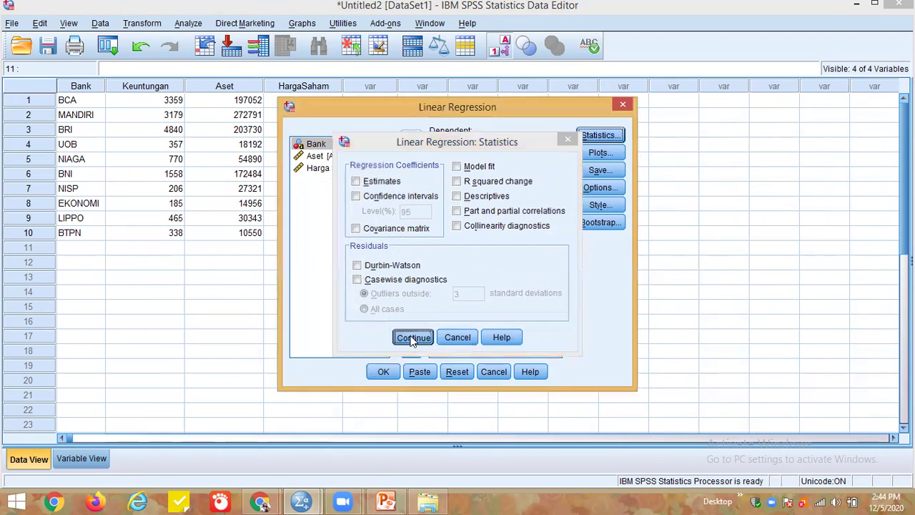
click(595, 152)
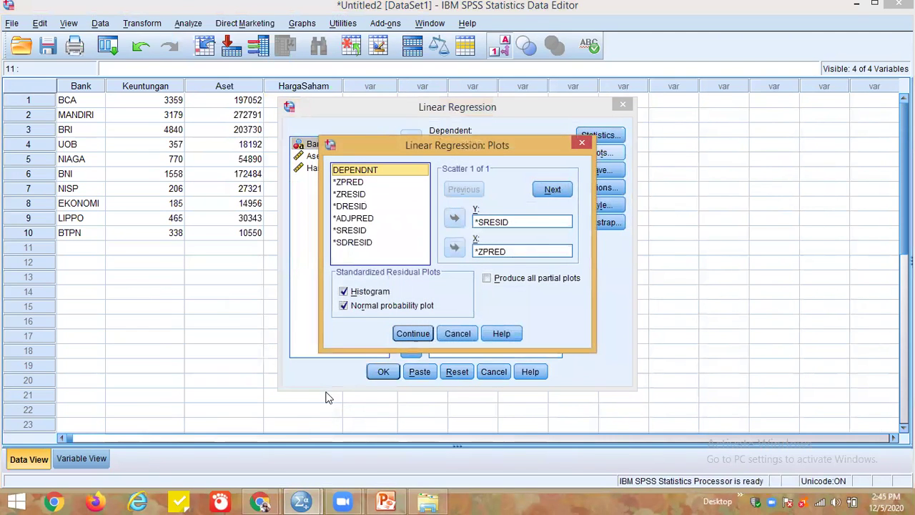
click(414, 333)
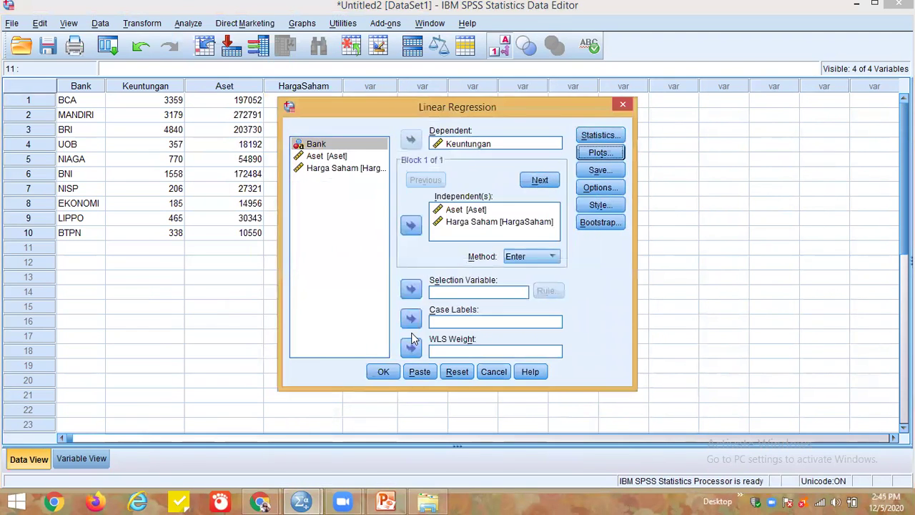
click(607, 169)
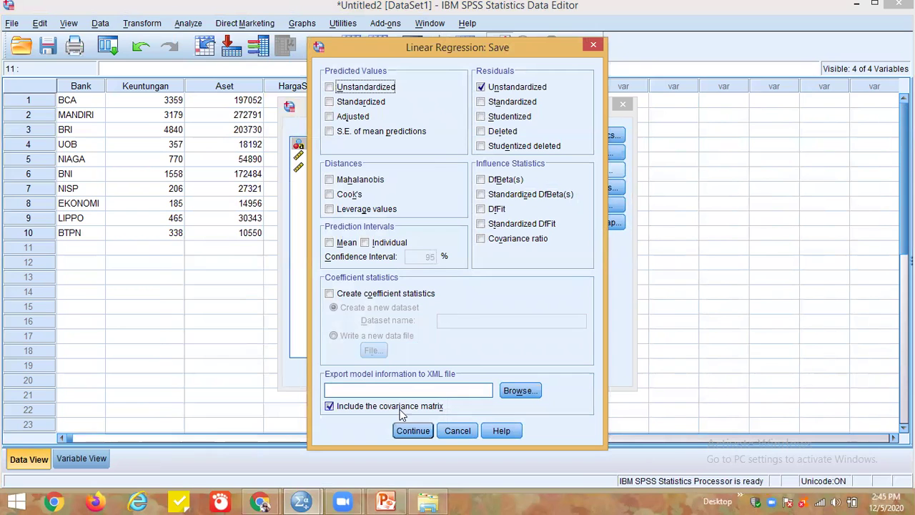
click(406, 431)
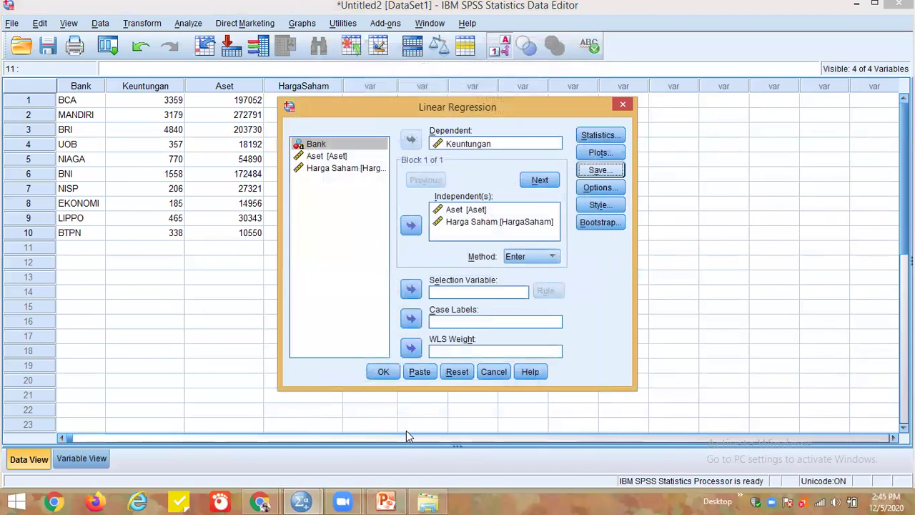
click(373, 375)
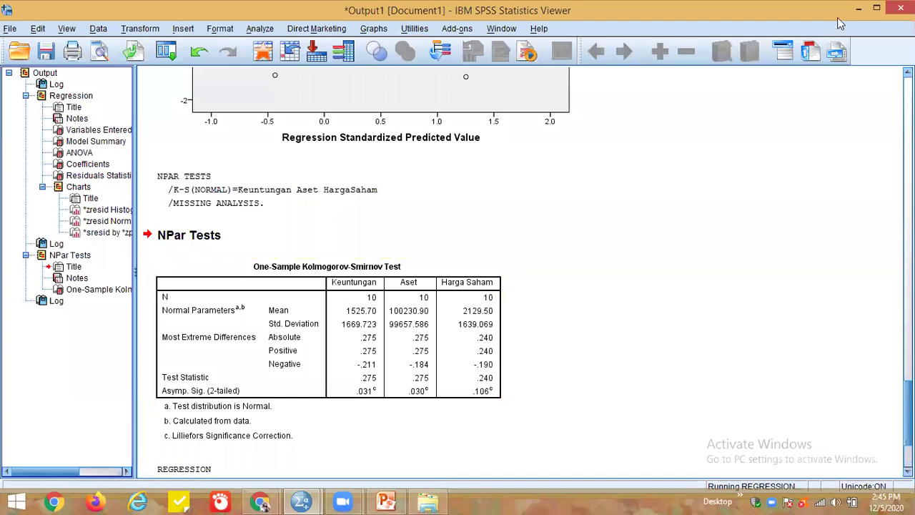
Go back to the data and remove Keuntungan, Harga Saham and Aset from the legacy One-Sample Kolmogorov-Smirnov test's variable list.
key(alt+Tab)
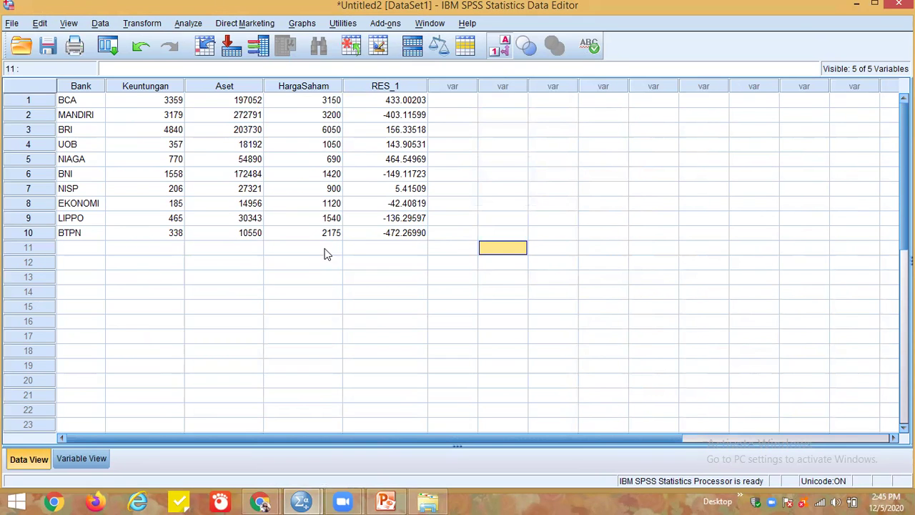
click(185, 26)
mouse_move(244, 260)
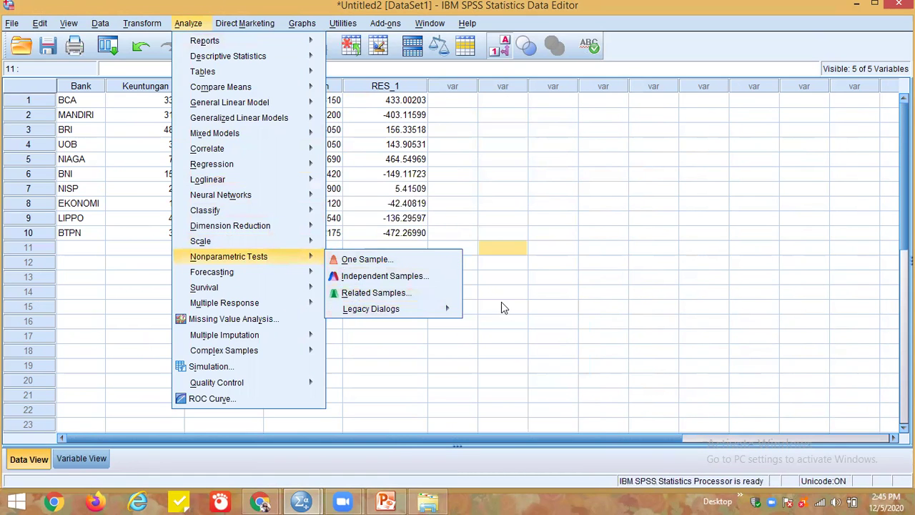
mouse_move(440, 309)
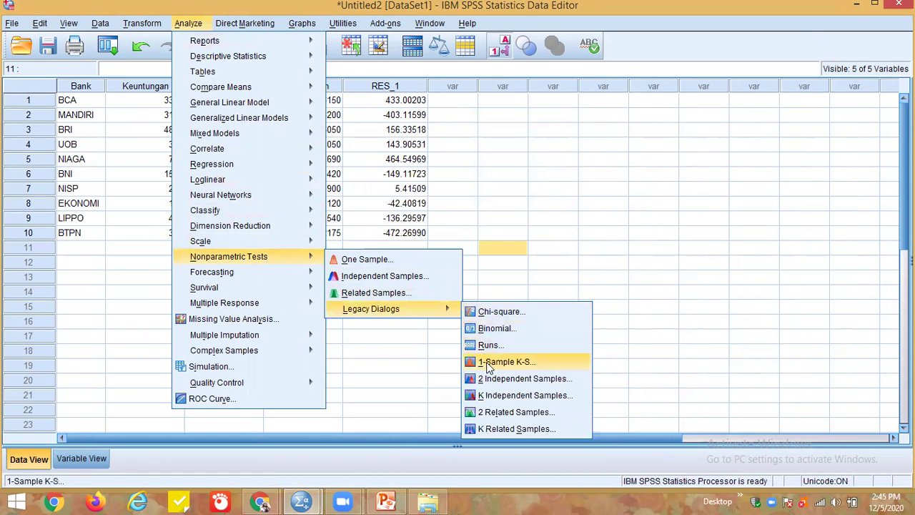
click(490, 362)
click(471, 186)
click(473, 174)
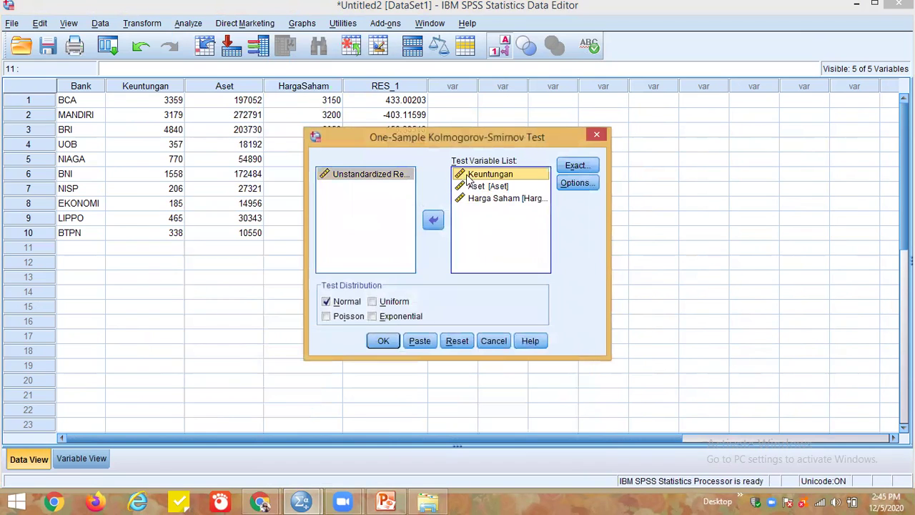
click(433, 222)
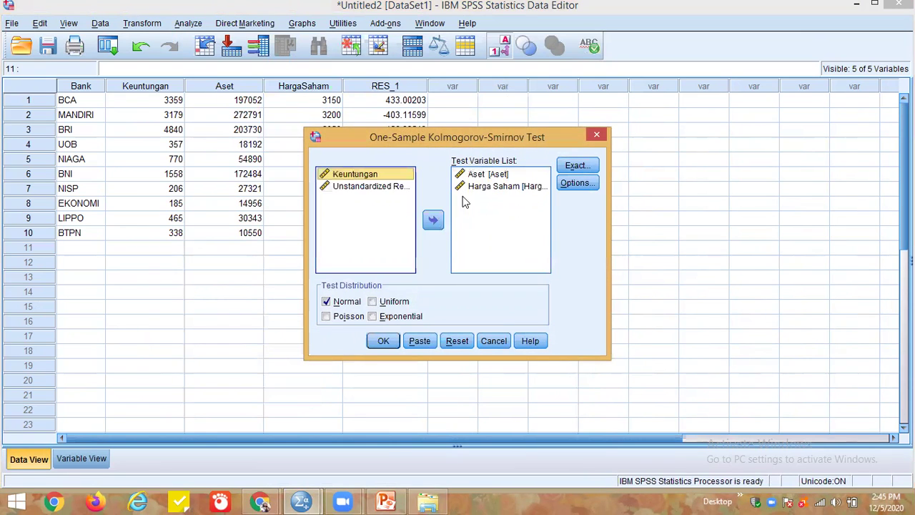
click(457, 203)
click(435, 221)
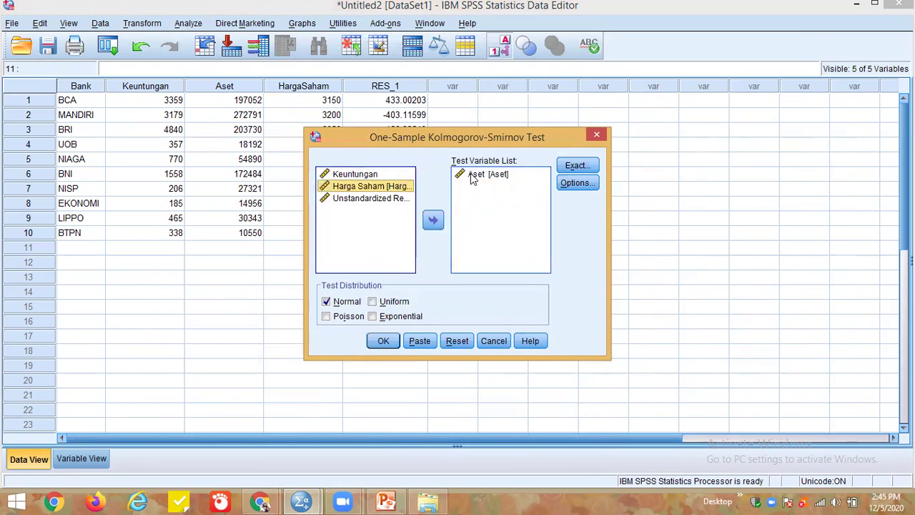
click(434, 220)
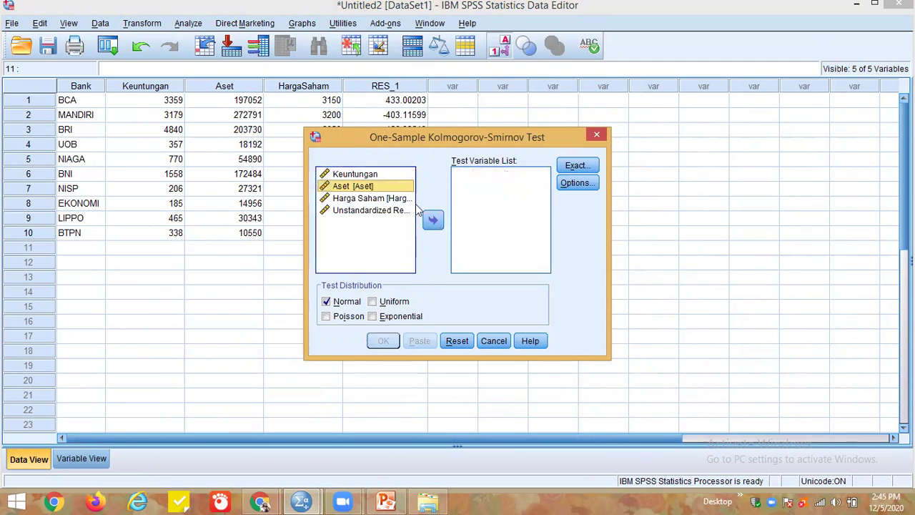
Run the Kolmogorov-Smirnov test on Unstandardized Residual against the Normal distribution and select the resulting output table.
click(392, 209)
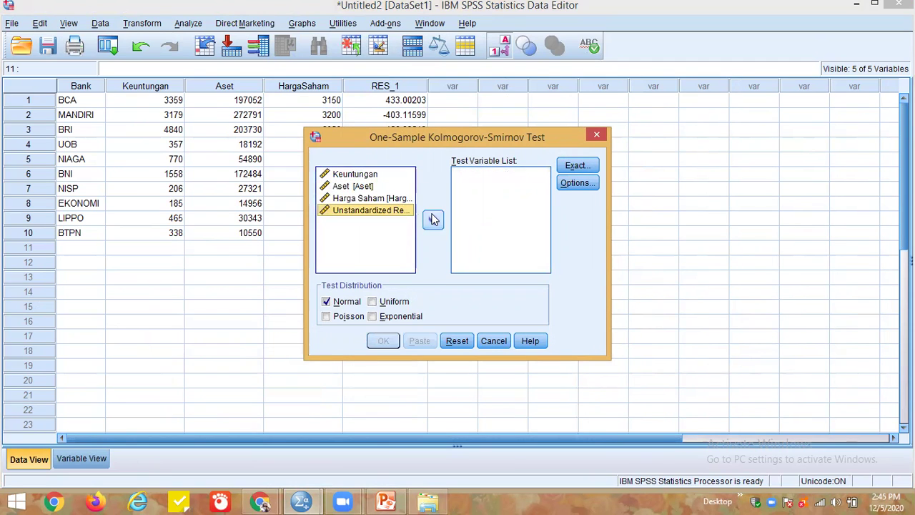
click(433, 219)
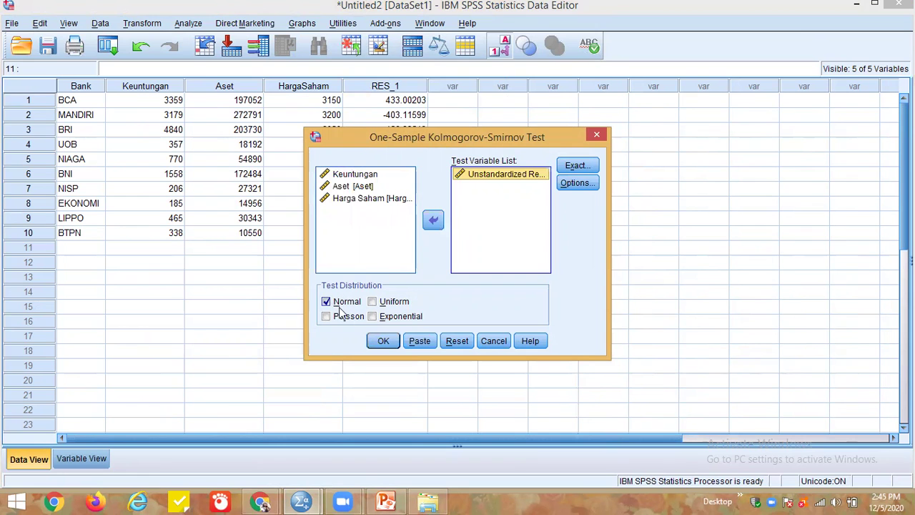
click(382, 340)
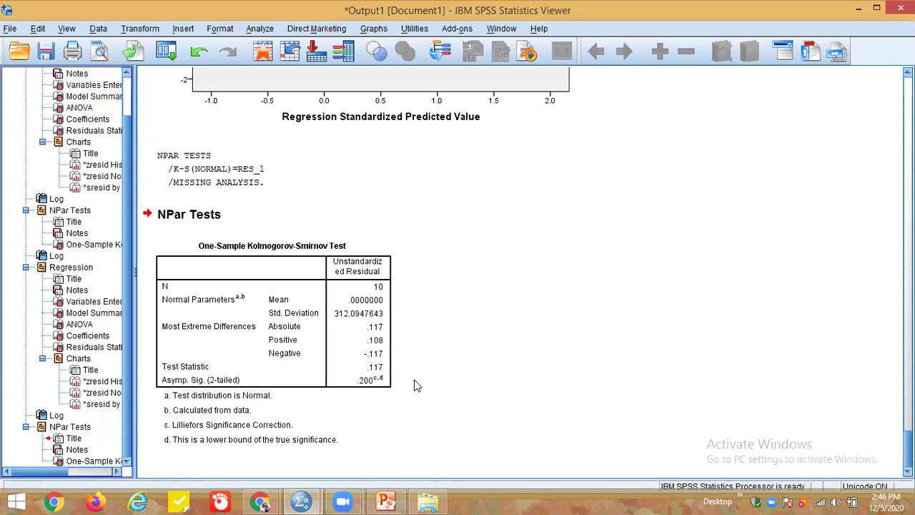
click(386, 390)
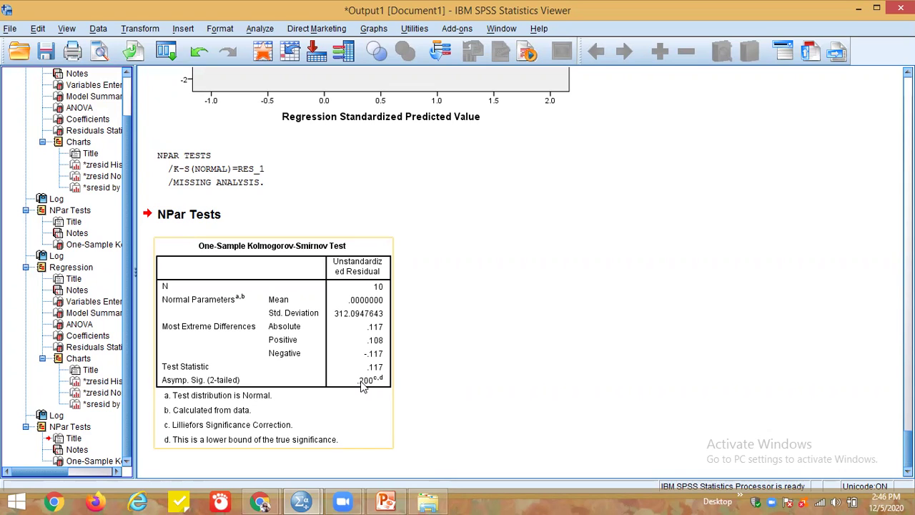
Switch to the PowerPoint presentation, view slide 3 on the multicollinearity test, and return to the SPSS data.
click(858, 10)
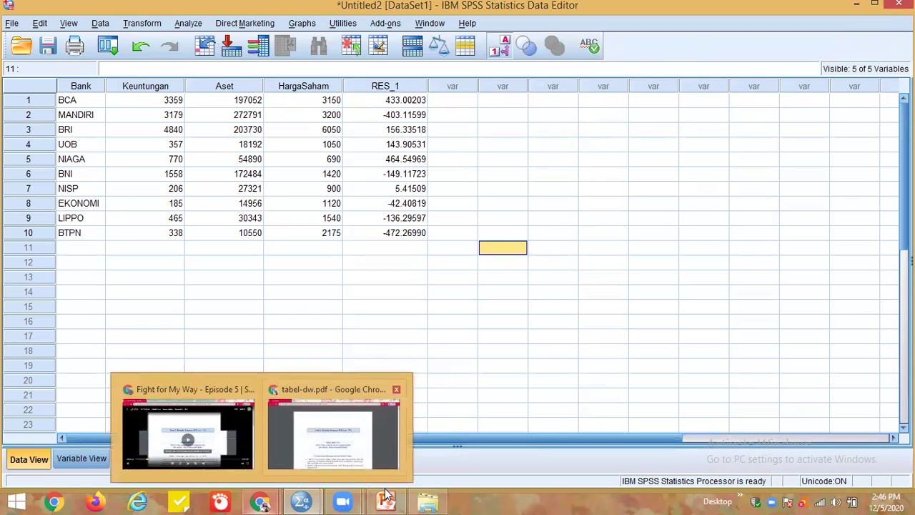
mouse_move(394, 501)
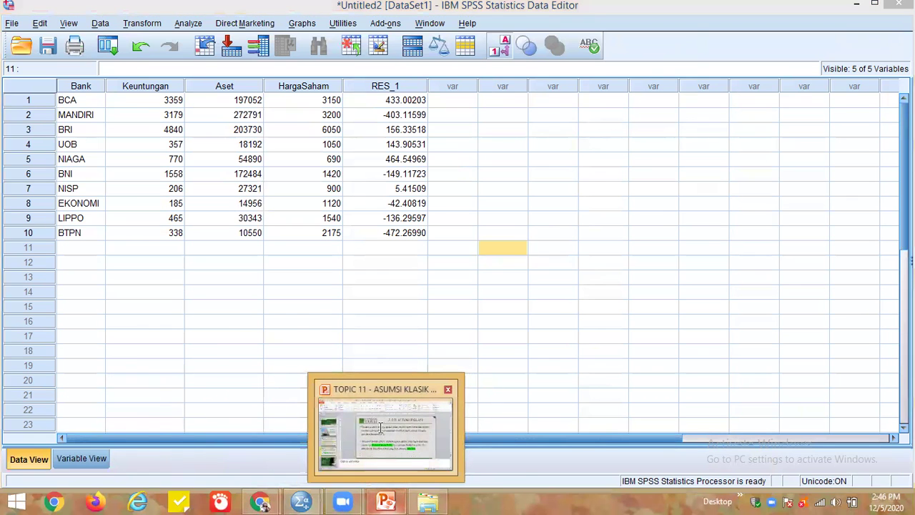
click(347, 429)
click(108, 283)
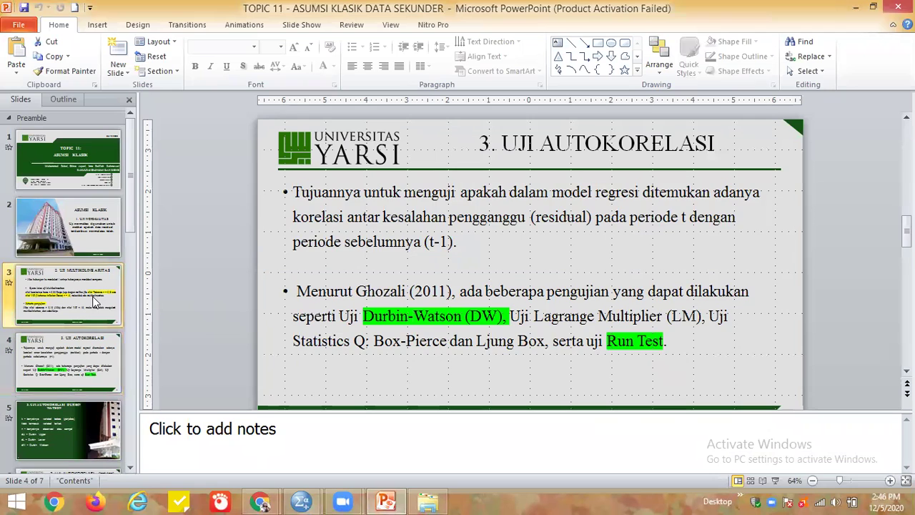
click(856, 9)
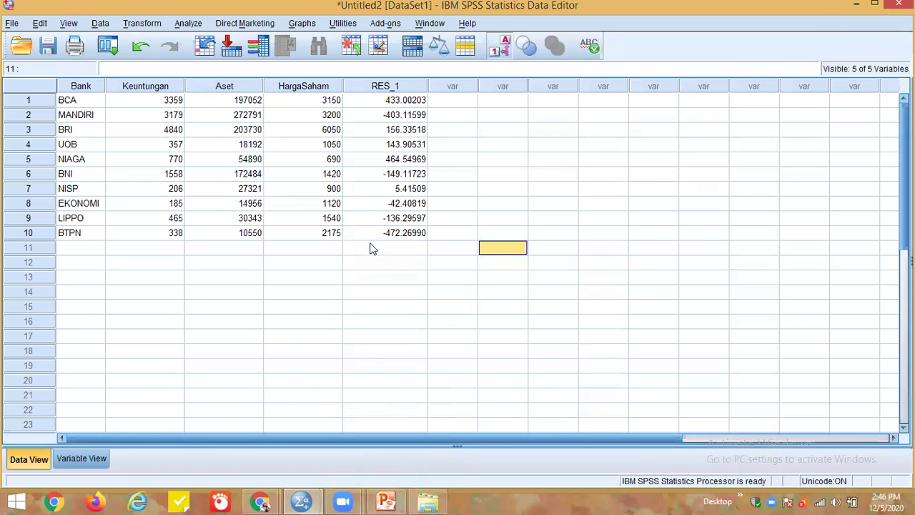
Set the linear regression of Keuntungan on Aset and Harga Saham to report estimates, covariance matrix, model fit and collinearity diagnostics.
click(188, 23)
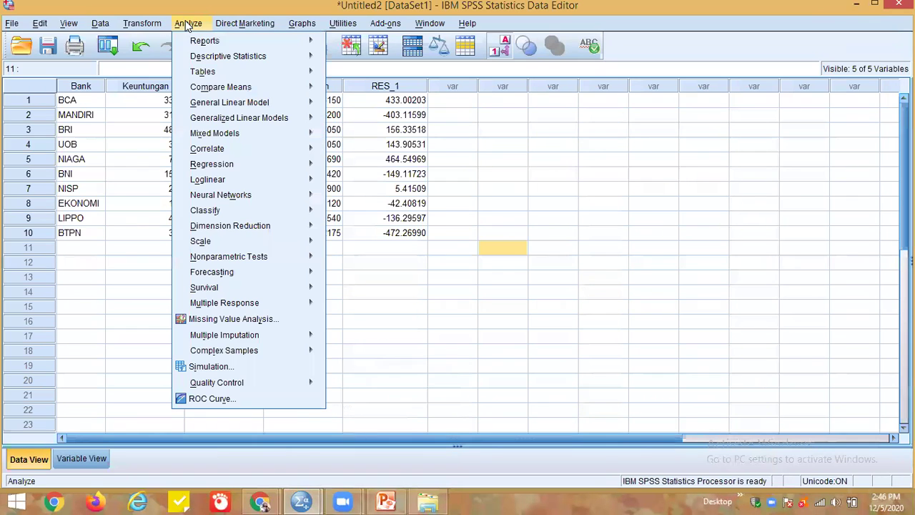
mouse_move(205, 91)
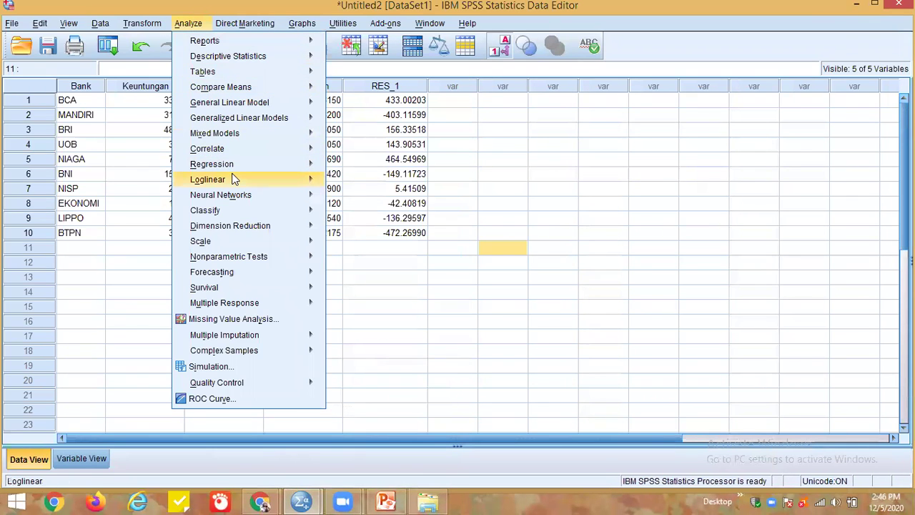
mouse_move(236, 166)
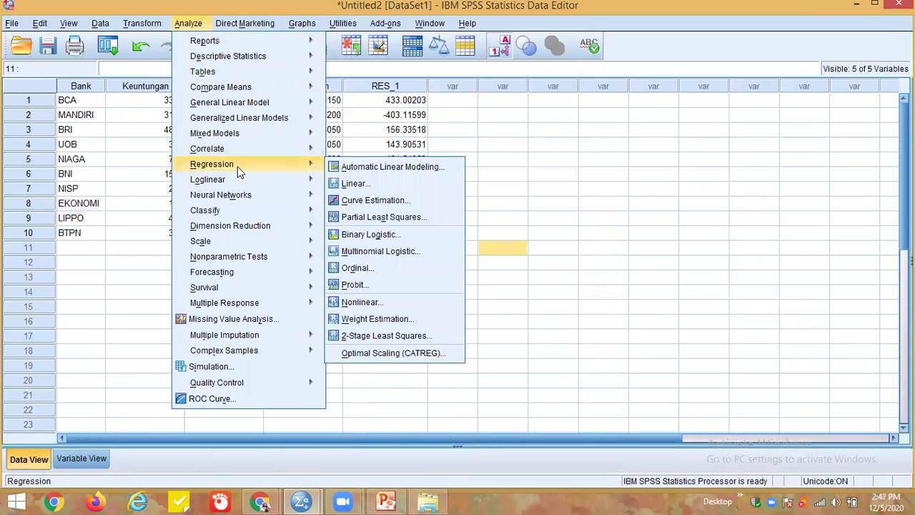
click(343, 185)
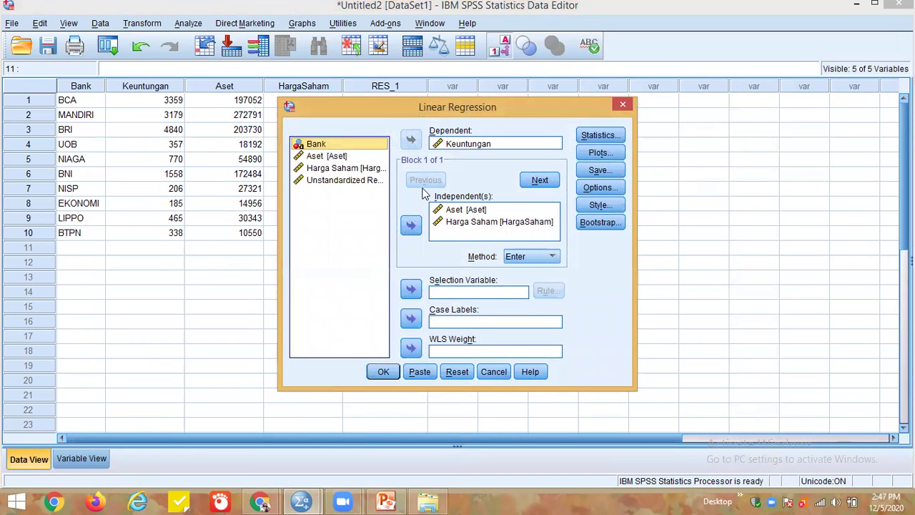
click(597, 136)
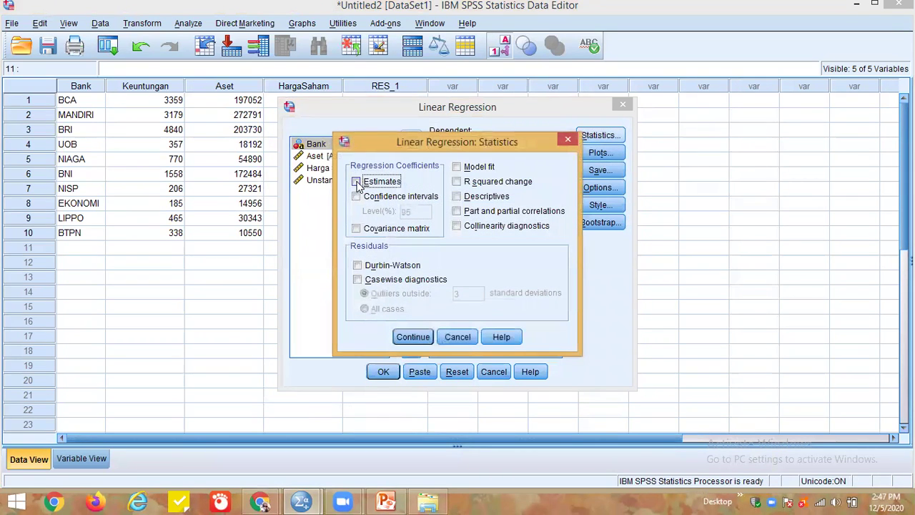
click(357, 229)
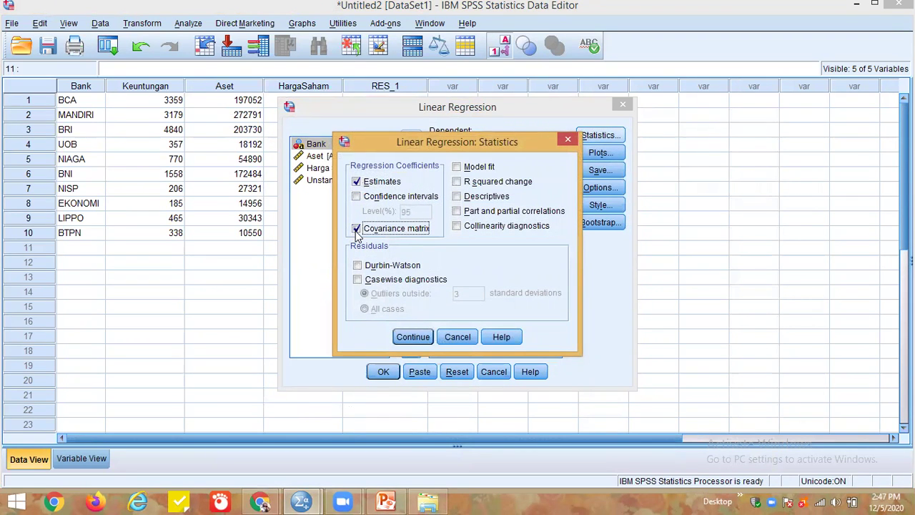
click(458, 166)
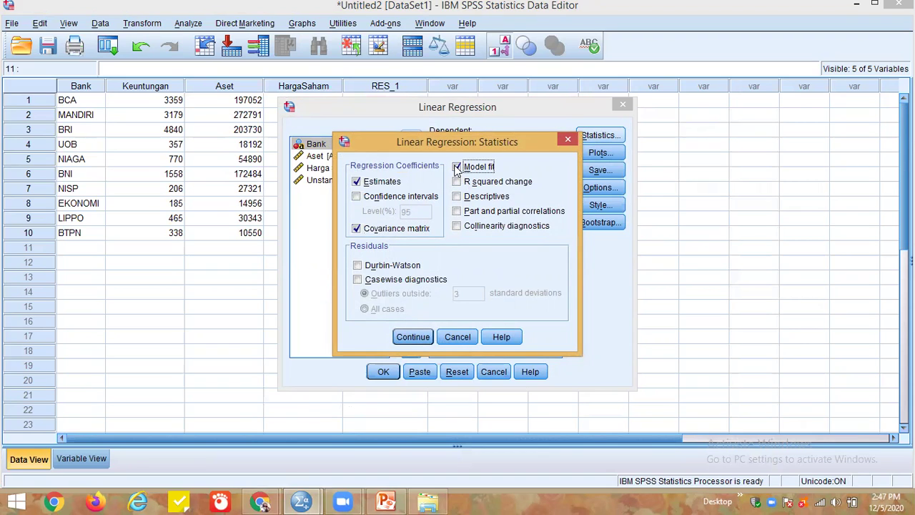
click(458, 226)
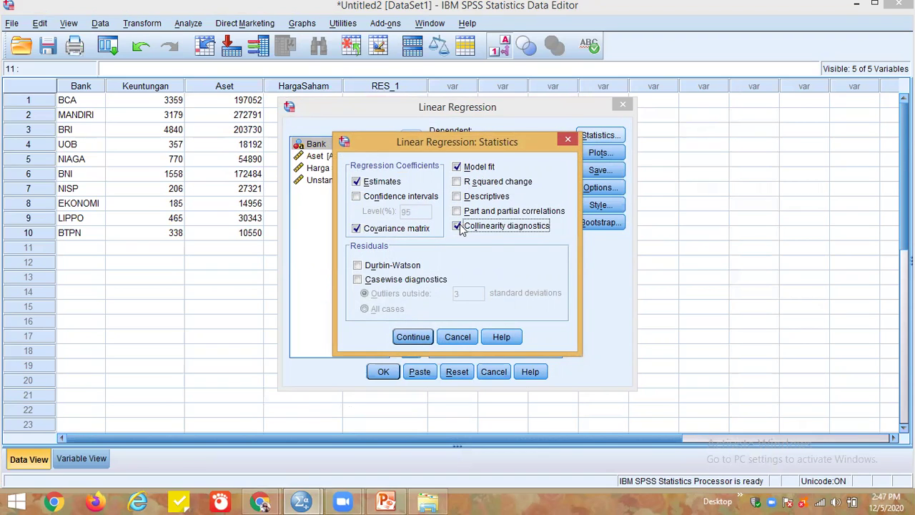
click(417, 336)
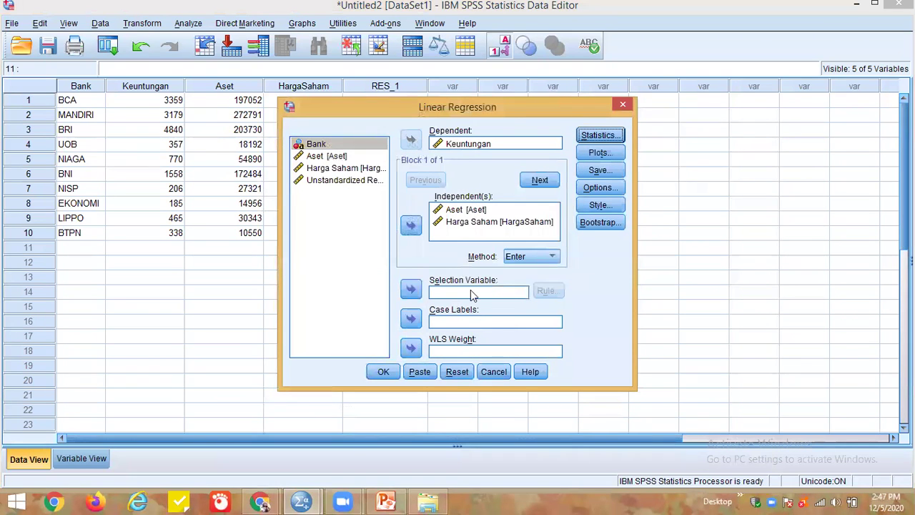
Turn off saving of unstandardized residuals and run the linear regression.
click(599, 169)
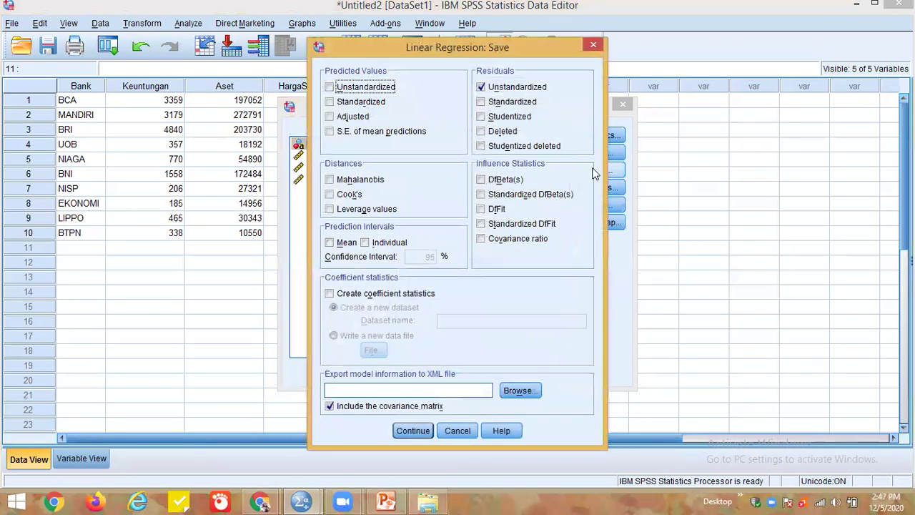
click(488, 89)
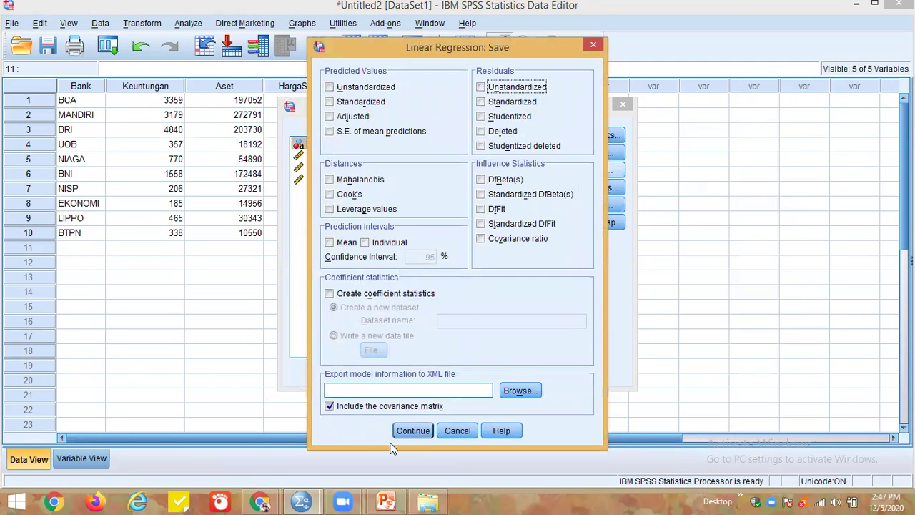
click(413, 432)
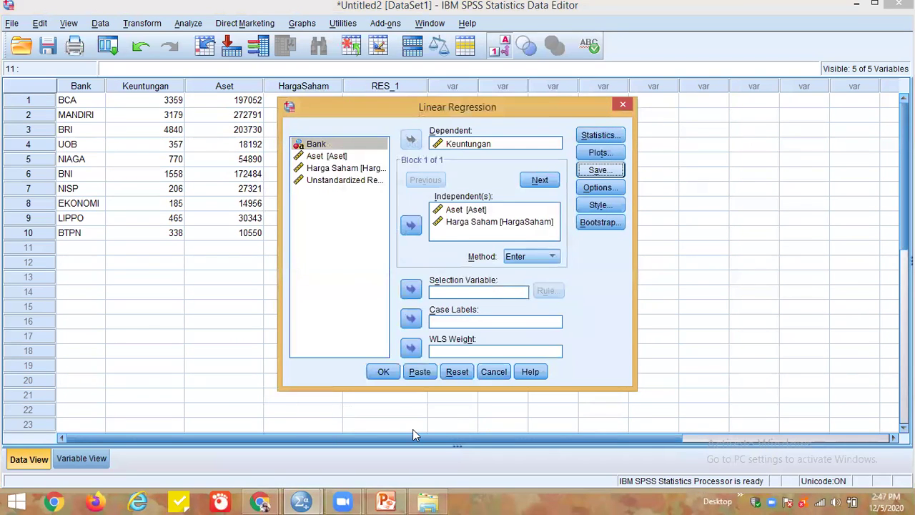
click(379, 375)
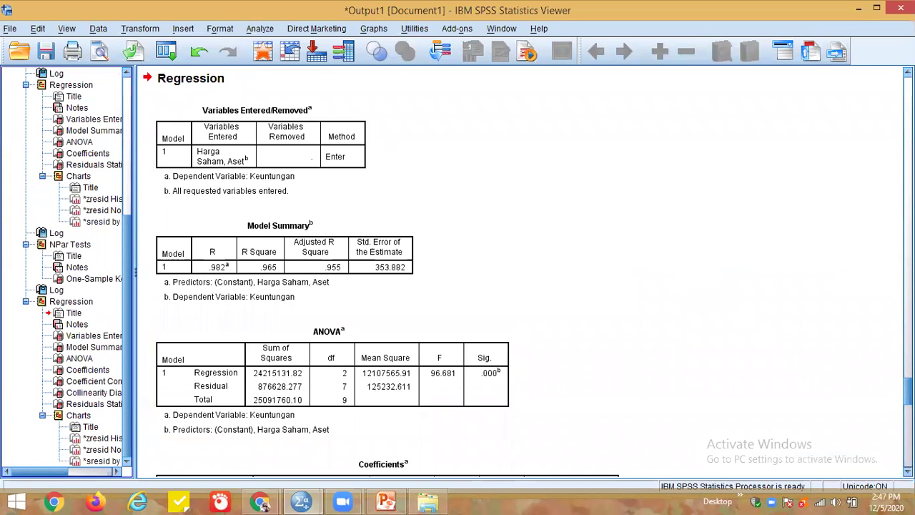
Examine the Tolerance and VIF values in the Coefficients table and compare them with the multicollinearity slide in PowerPoint.
scroll(864, 390, down, 6)
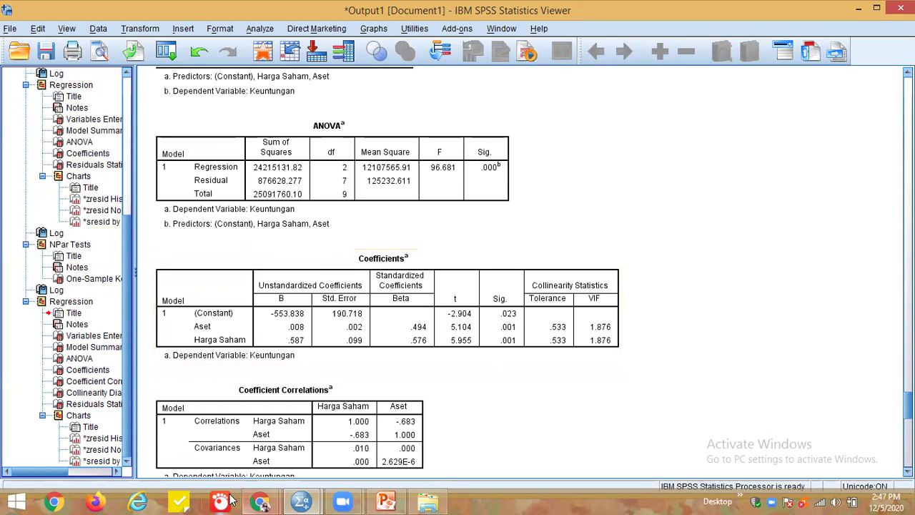
mouse_move(383, 501)
click(377, 464)
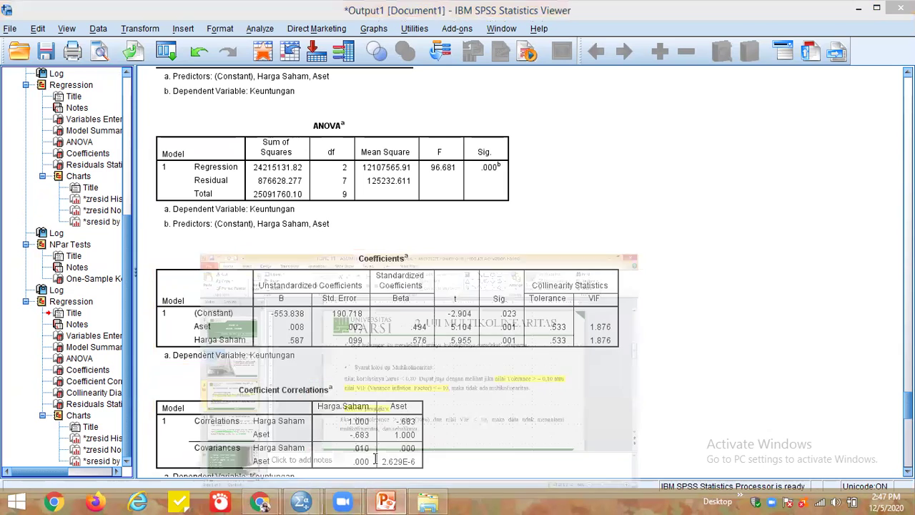
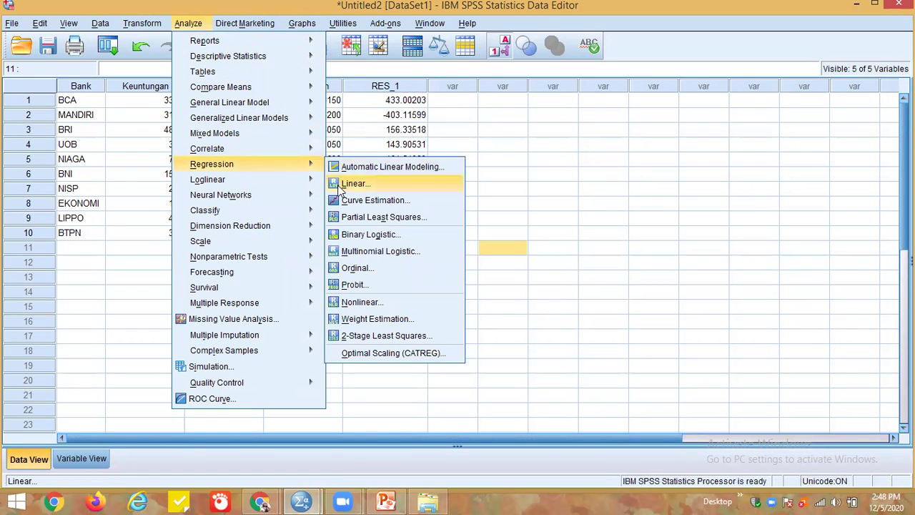
Reopen the SPSS linear regression setup, keep its statistics and plot settings, and enable saving of unstandardized residuals.
click(341, 187)
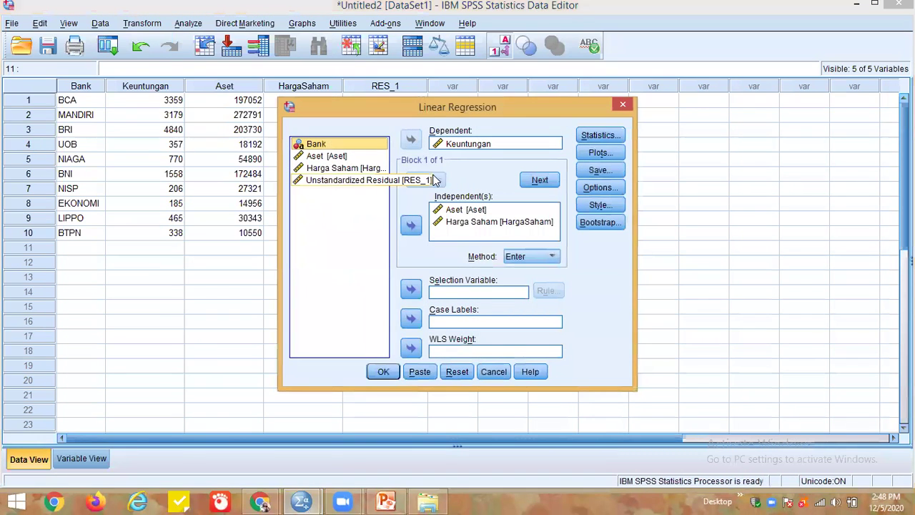
click(605, 138)
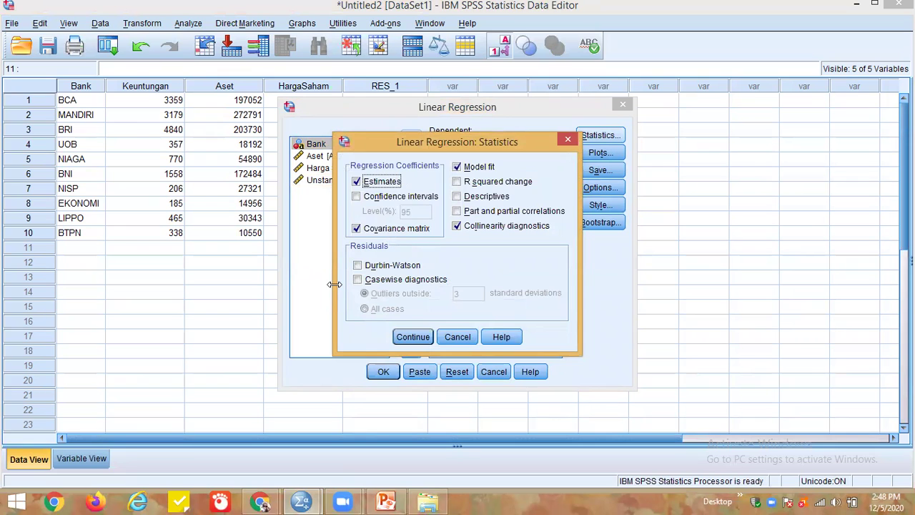
click(407, 337)
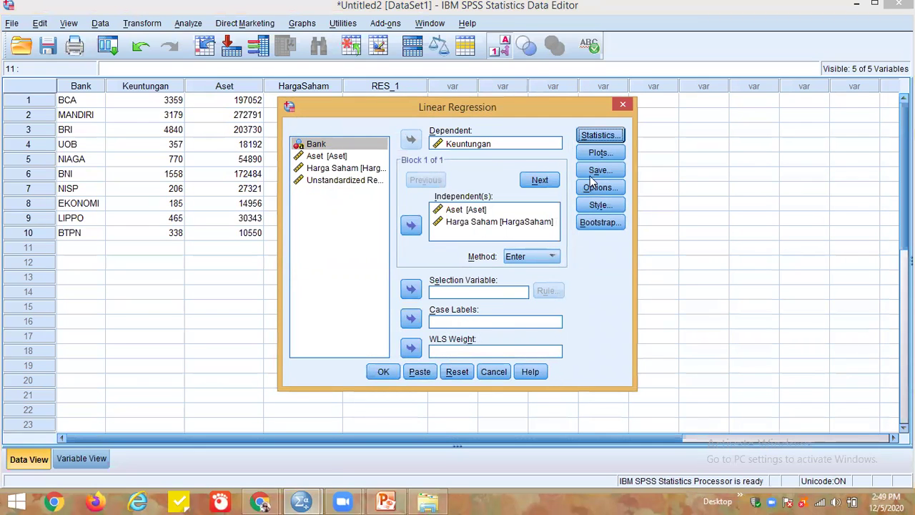
click(601, 154)
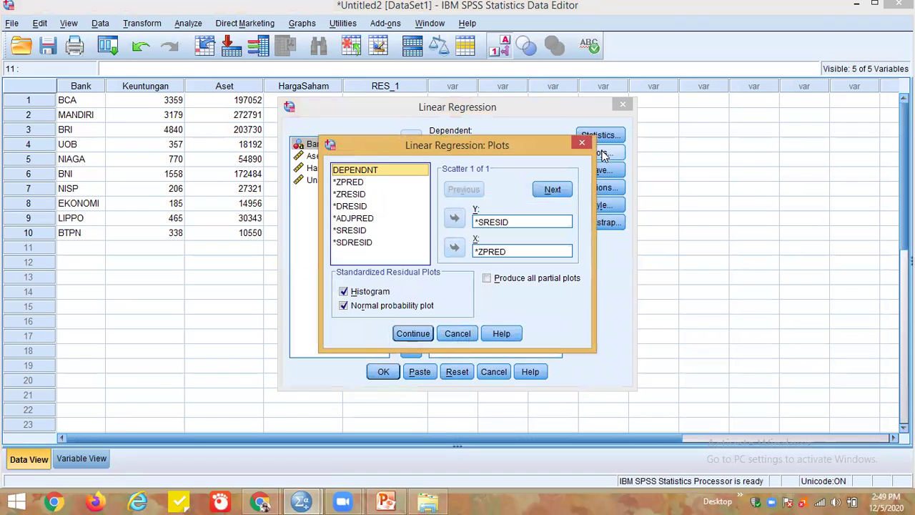
click(411, 336)
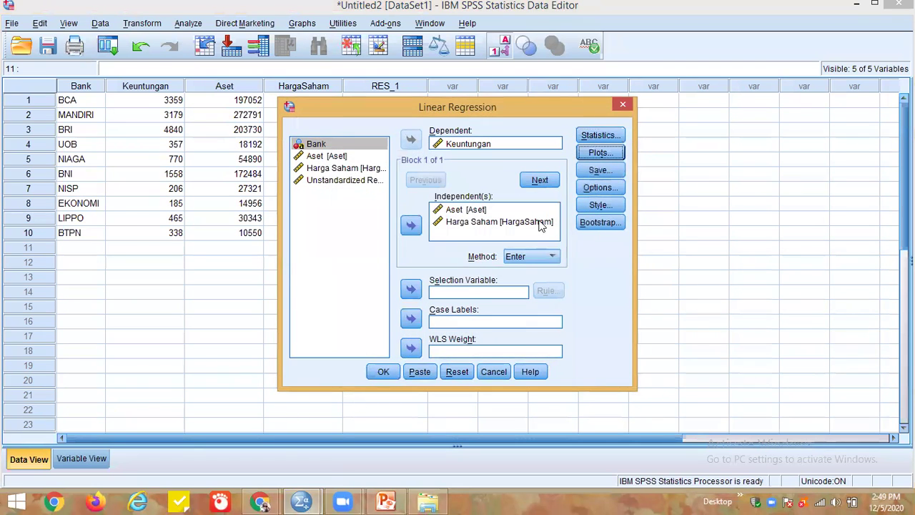
click(598, 170)
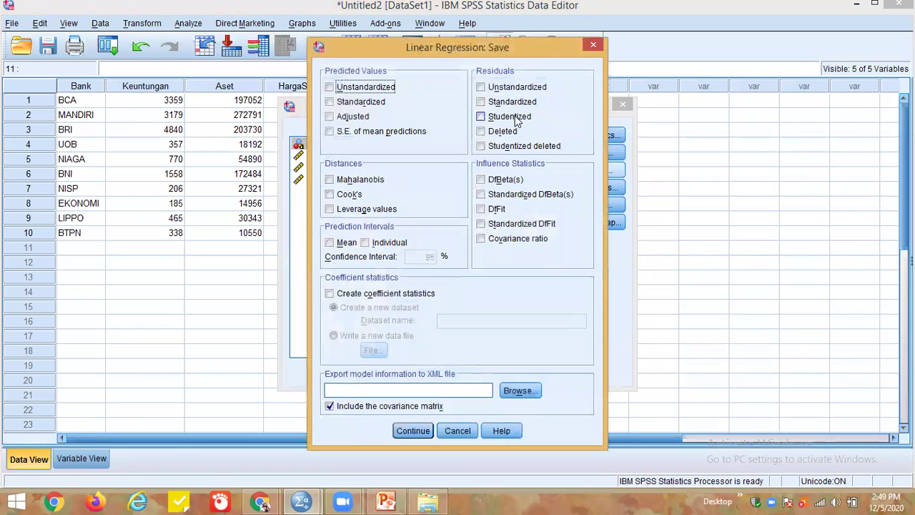
click(480, 87)
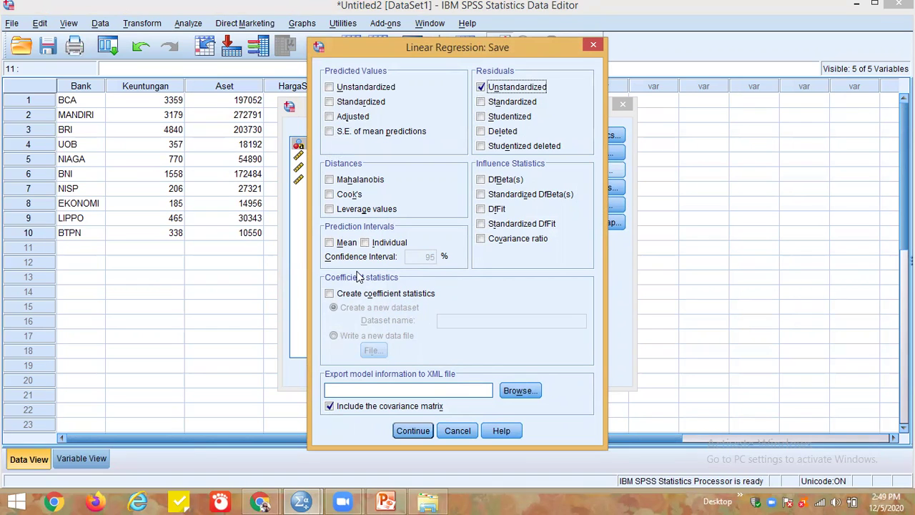
click(423, 429)
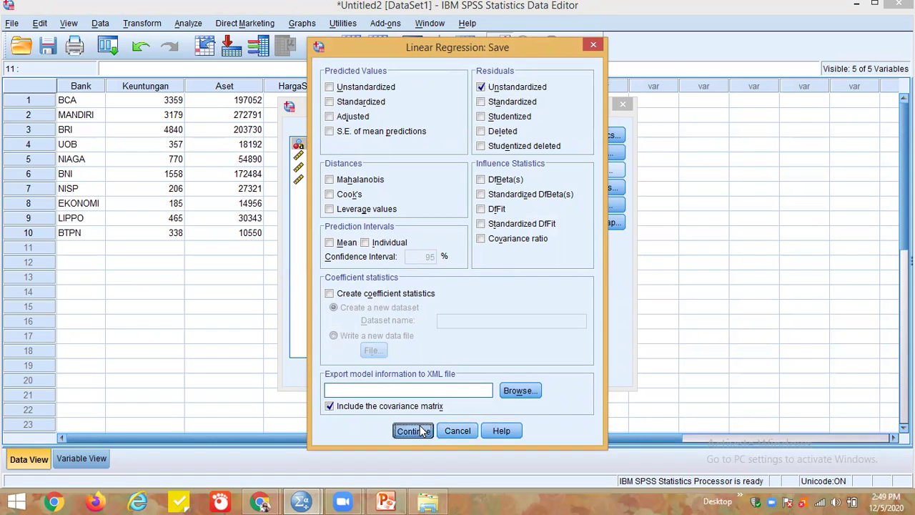
click(585, 188)
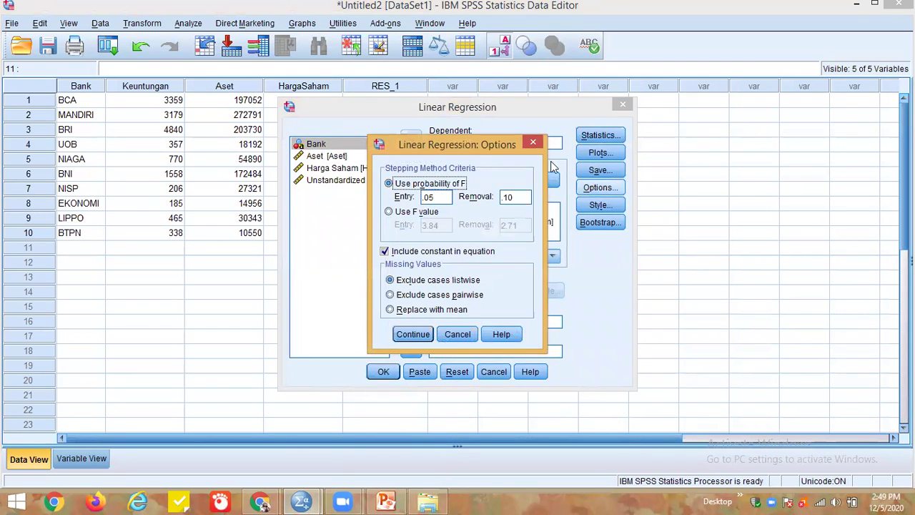
click(535, 143)
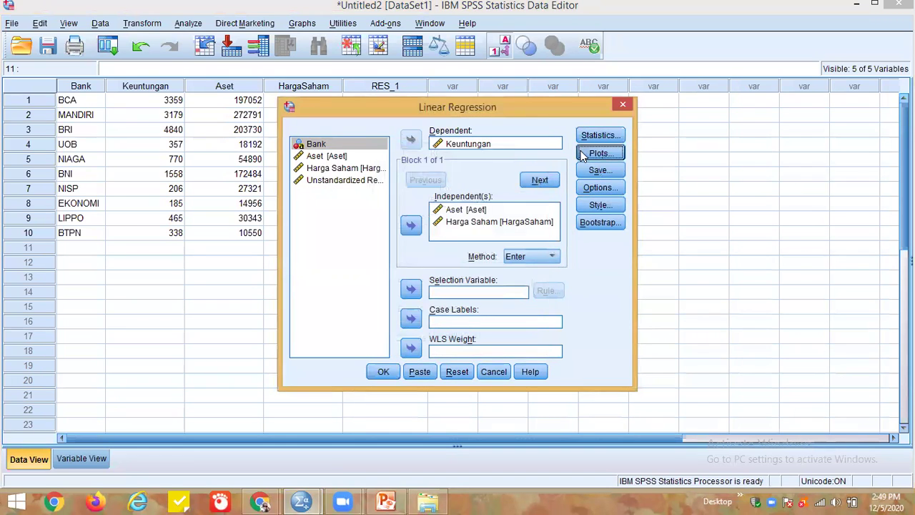
click(583, 153)
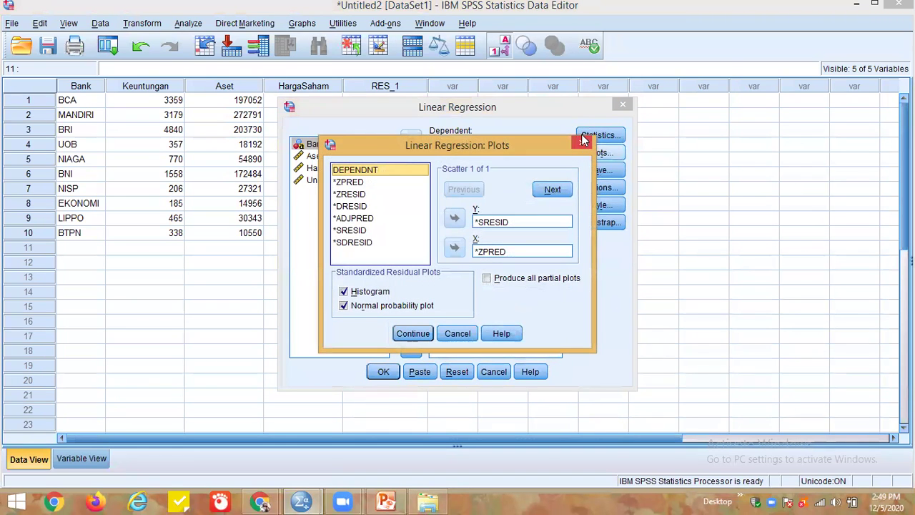
click(580, 141)
Add the Durbin-Watson residual statistic to the linear regression's output.
click(590, 139)
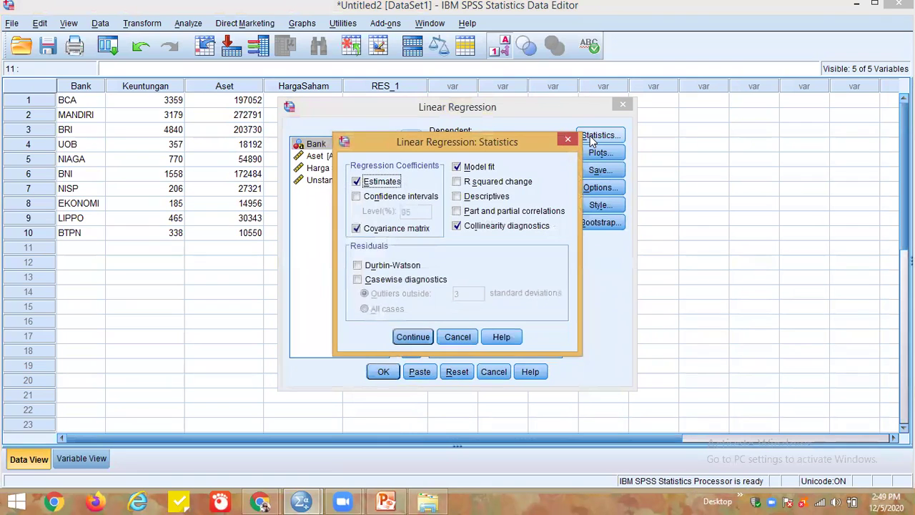
click(357, 267)
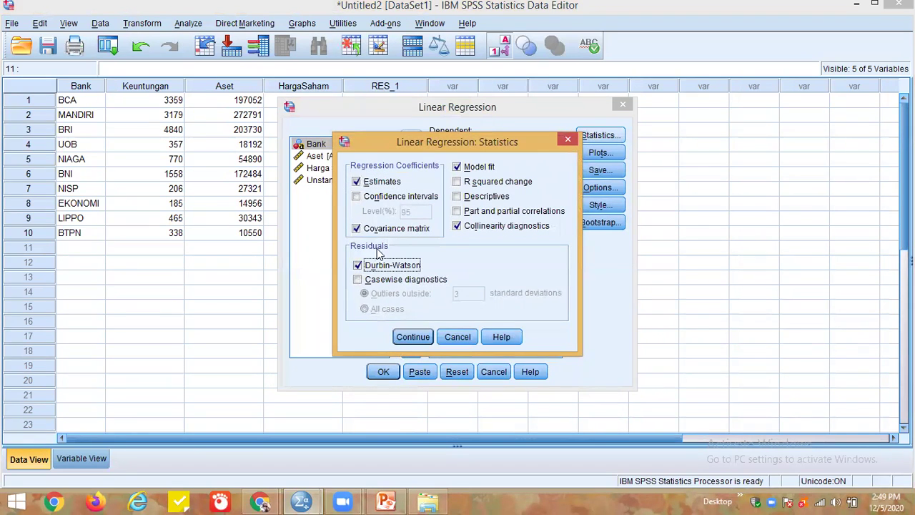
click(413, 338)
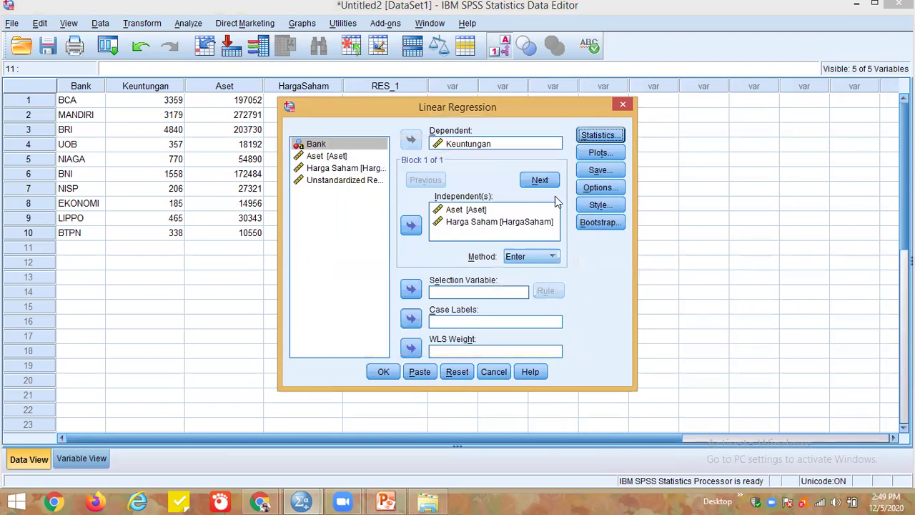
Disable saving of unstandardized residuals and run the linear regression with the Durbin-Watson statistic included.
click(584, 172)
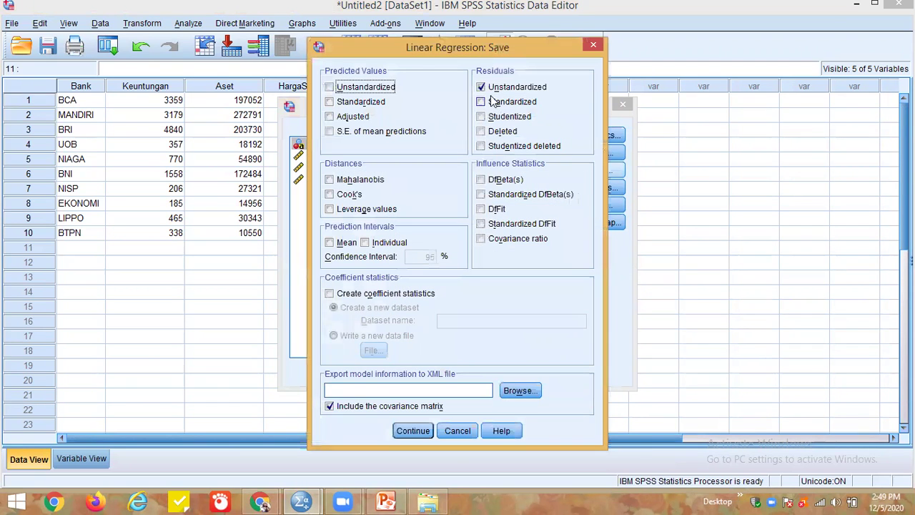
click(481, 88)
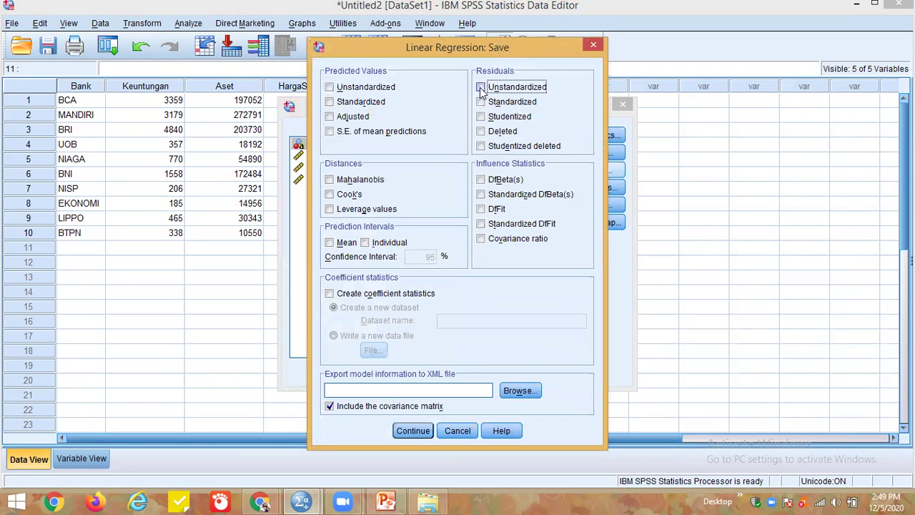
click(413, 431)
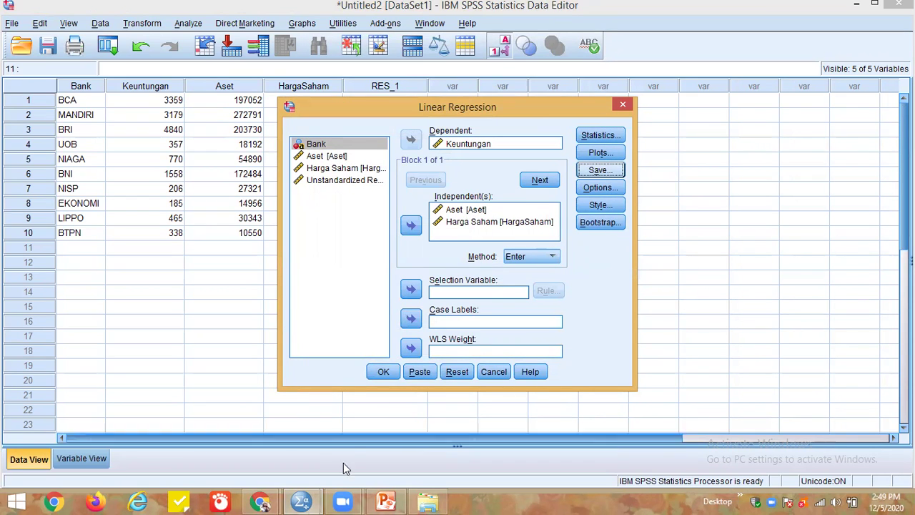
click(373, 373)
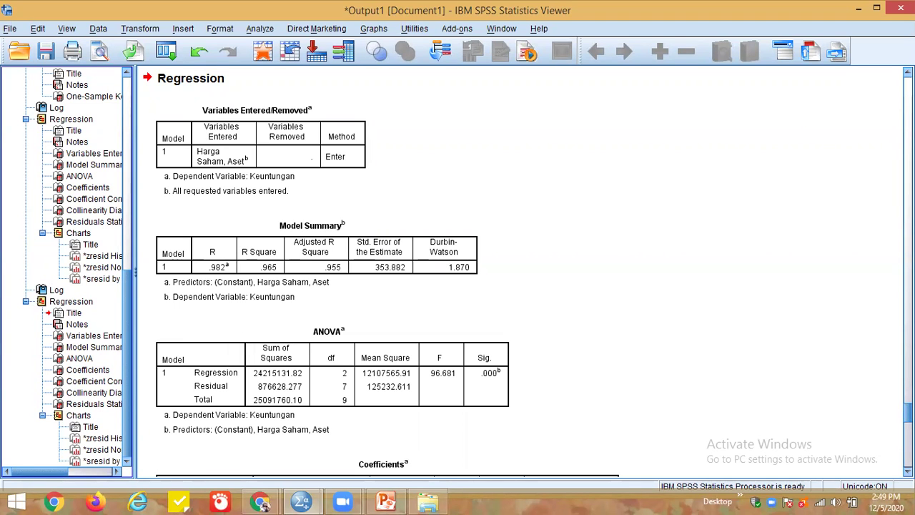
Examine the new regression output and locate the Durbin-Watson statistic in the Model Summary table.
scroll(530, 272, down, 10)
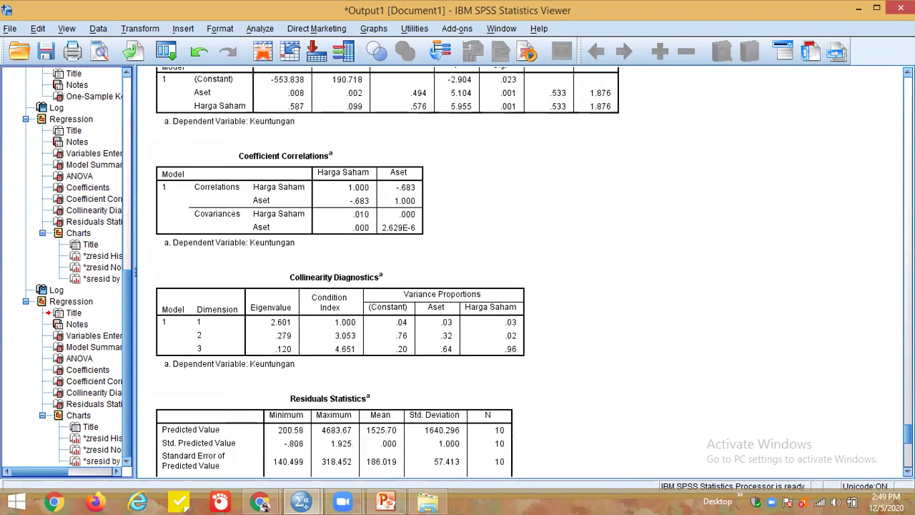
scroll(530, 272, down, 6)
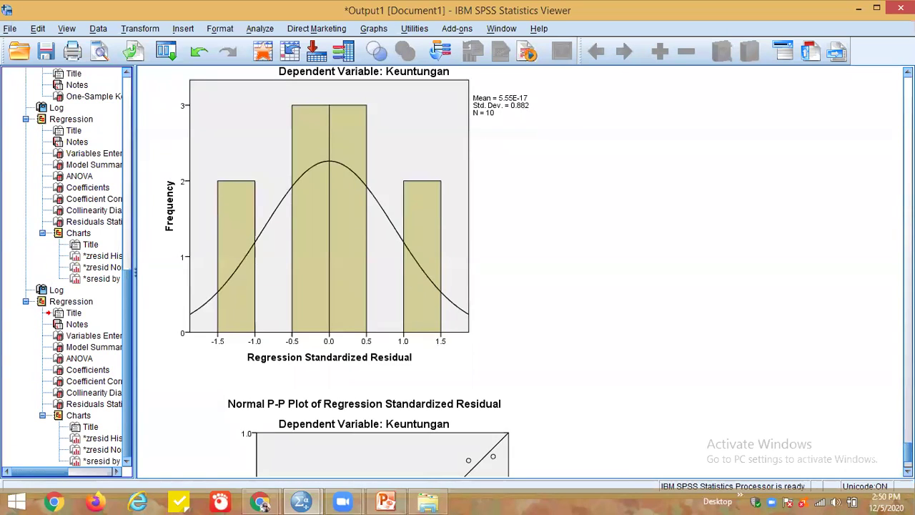
scroll(529, 272, up, 3)
scroll(529, 271, up, 5)
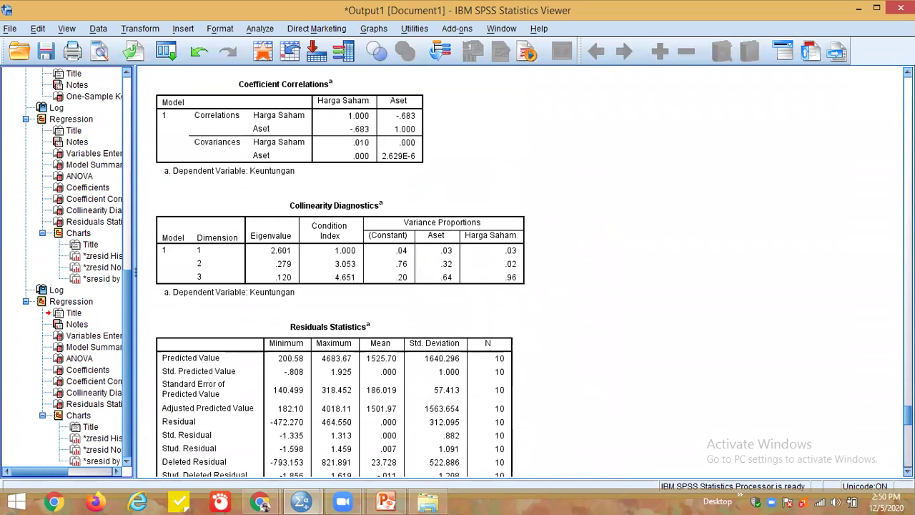
scroll(341, 279, up, 5)
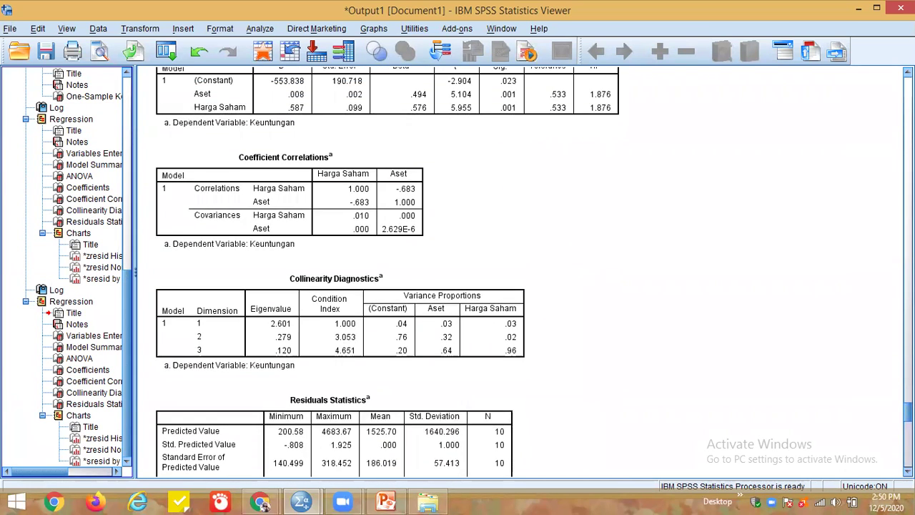
scroll(386, 272, up, 4)
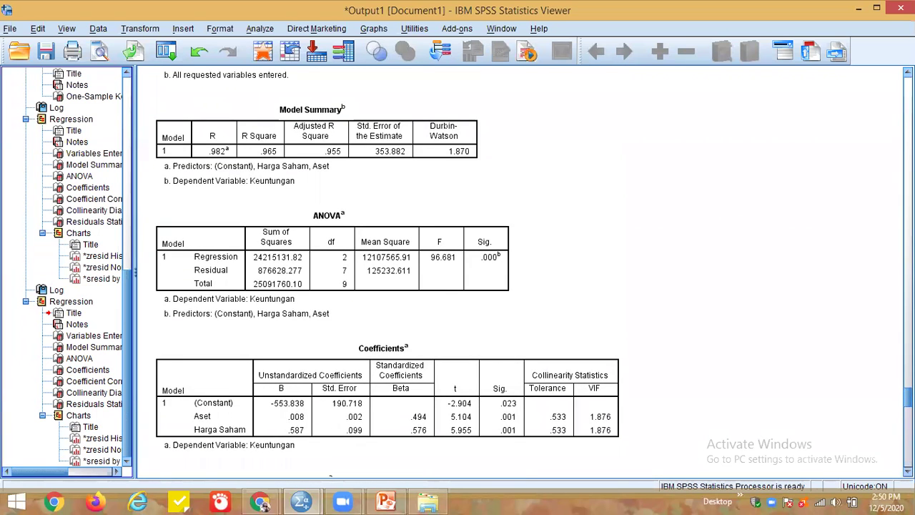
scroll(387, 272, up, 2)
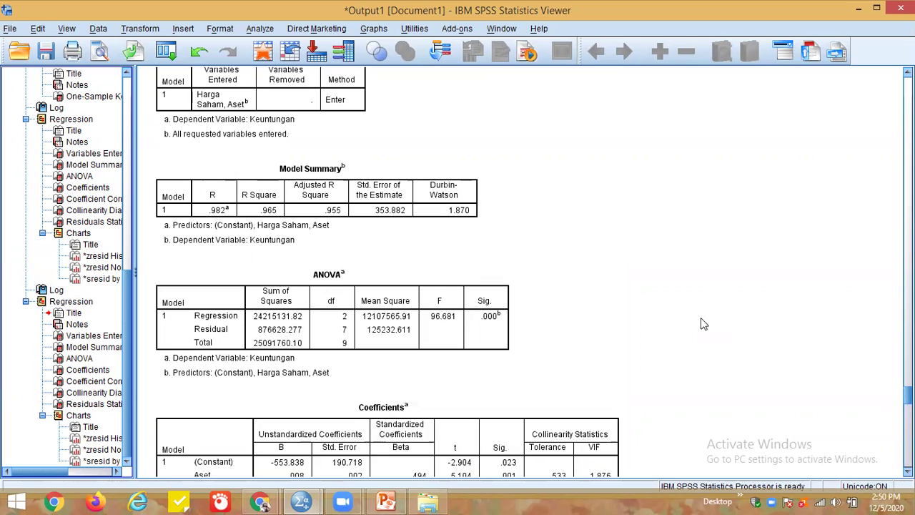
click(341, 195)
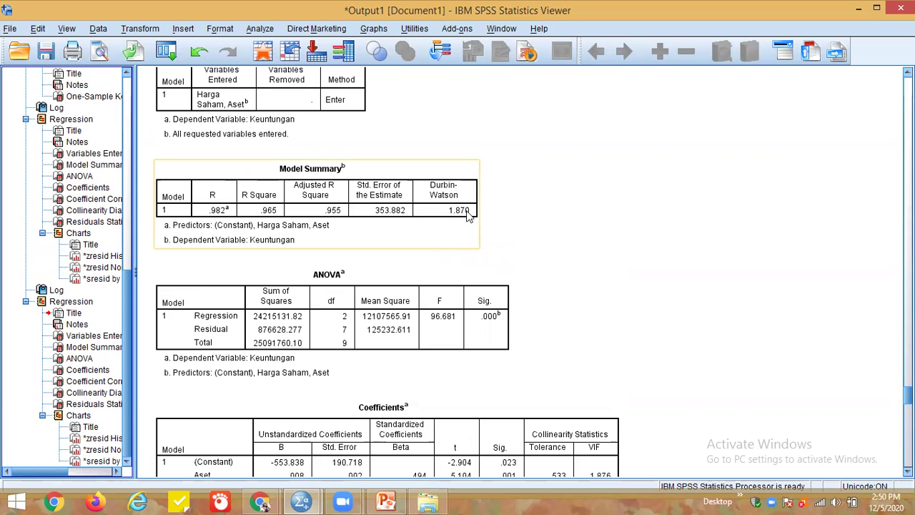
click(478, 241)
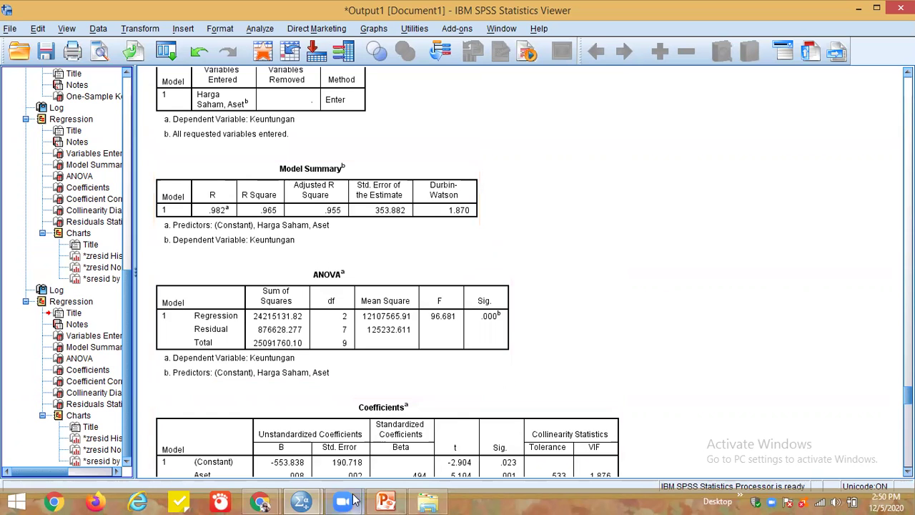
Read the PowerPoint slides on autocorrelation and the Durbin-Watson symbols, then check the number of observations in the SPSS dataset.
mouse_move(377, 501)
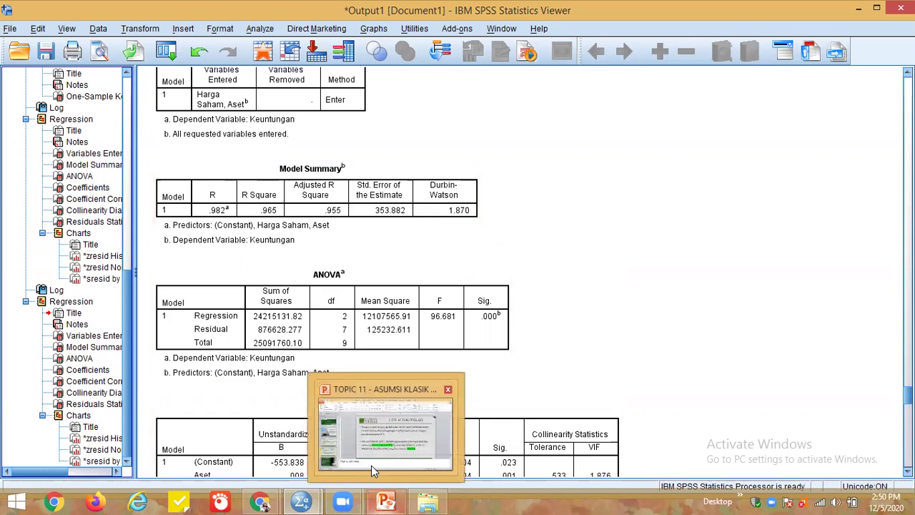
click(371, 463)
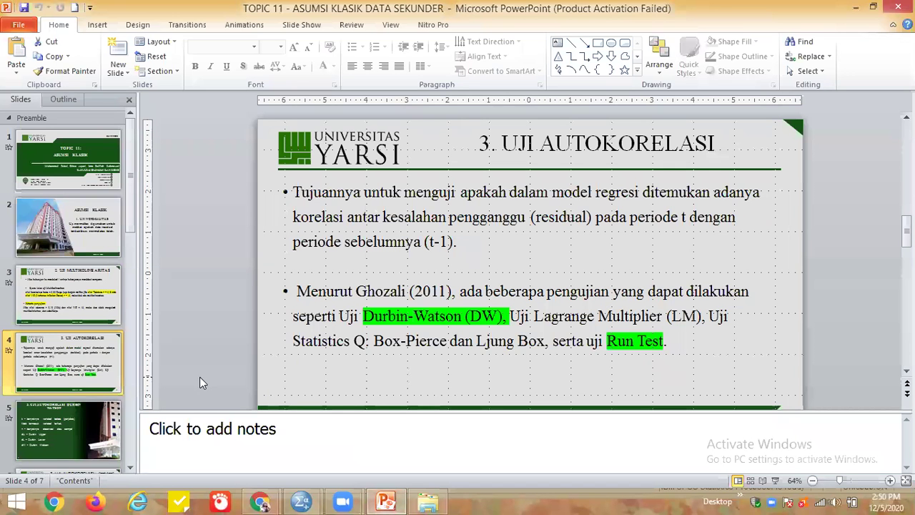
click(90, 428)
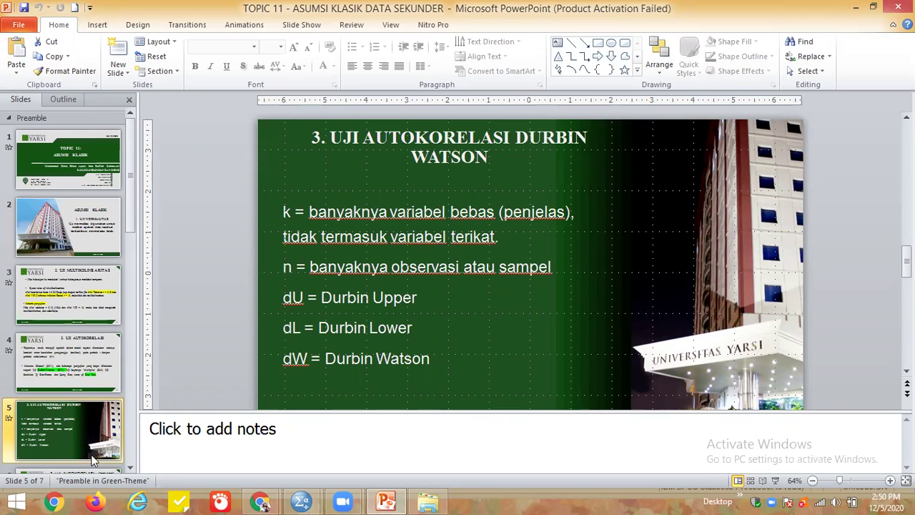
mouse_move(302, 501)
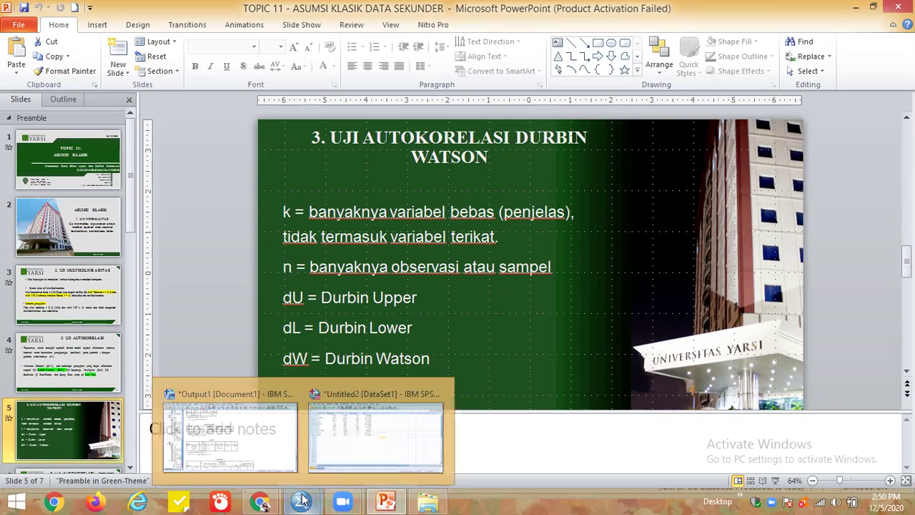
click(320, 437)
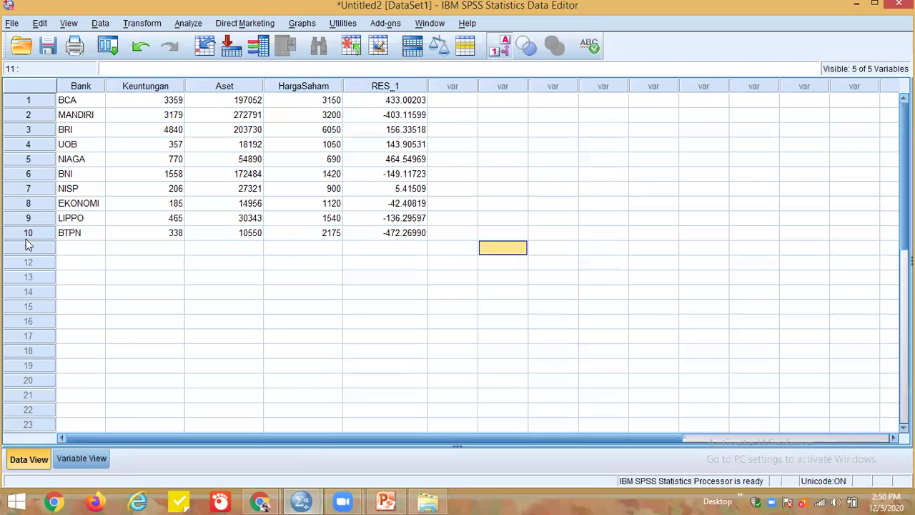
mouse_move(261, 500)
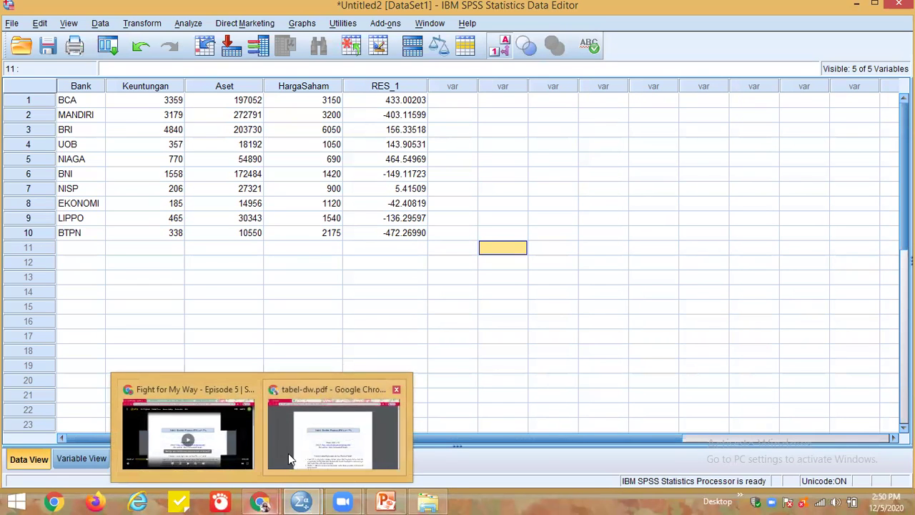
mouse_move(301, 501)
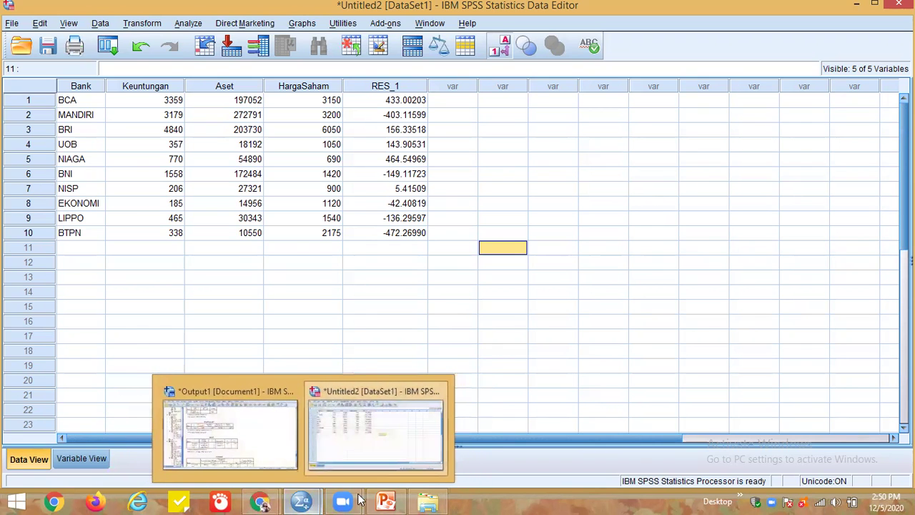
Return to PowerPoint and review slide 6 with the Durbin-Watson criteria for positive and negative autocorrelation.
mouse_move(385, 501)
click(374, 444)
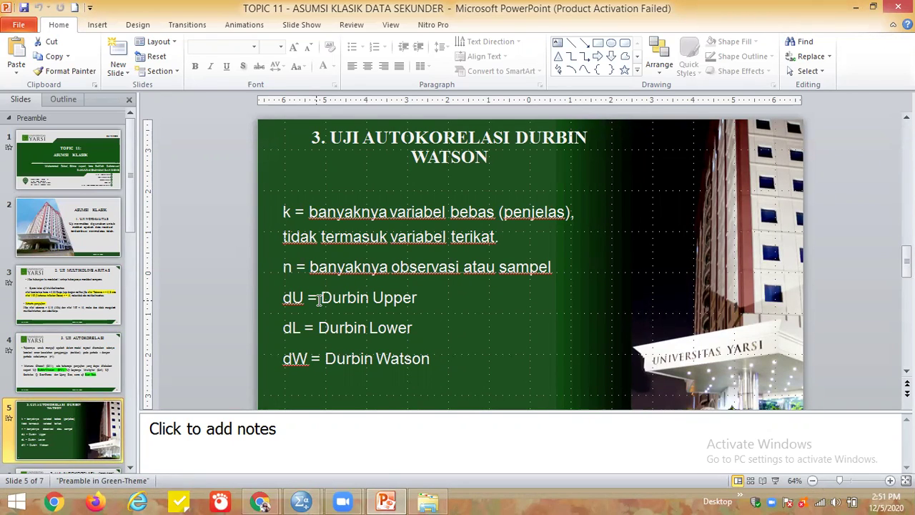
key(Page_Down)
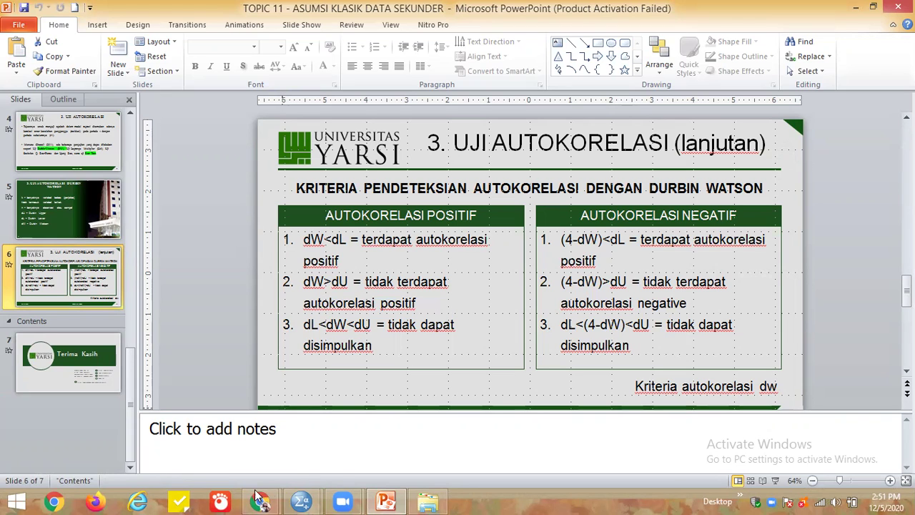
Switch to tabel-dw.pdf in Chrome and look up the dL and dU values for n = 10 and k = 2.
mouse_move(258, 495)
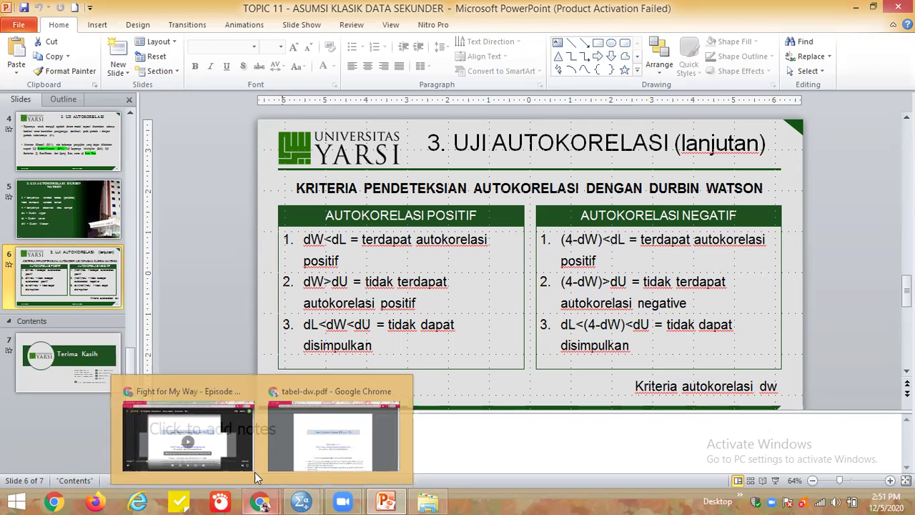
click(301, 443)
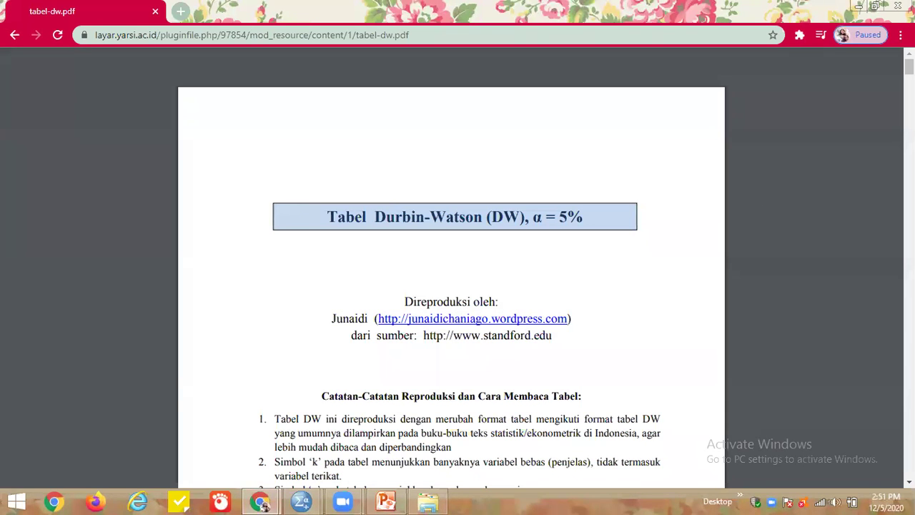
scroll(451, 286, down, 1)
scroll(452, 286, down, 2)
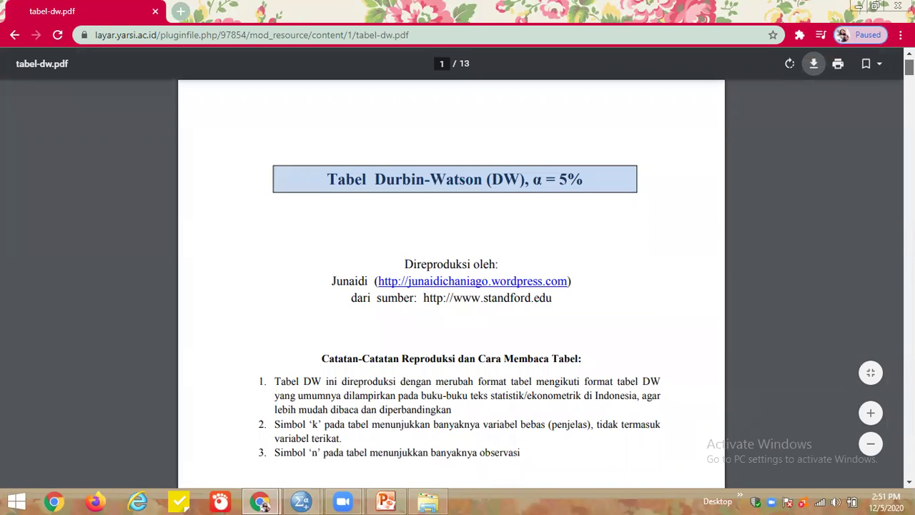
scroll(451, 286, down, 10)
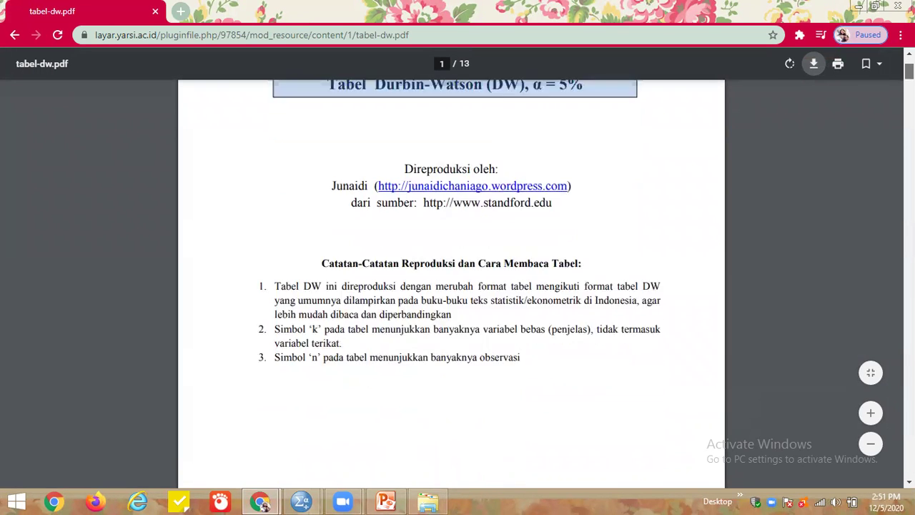
scroll(451, 286, down, 10)
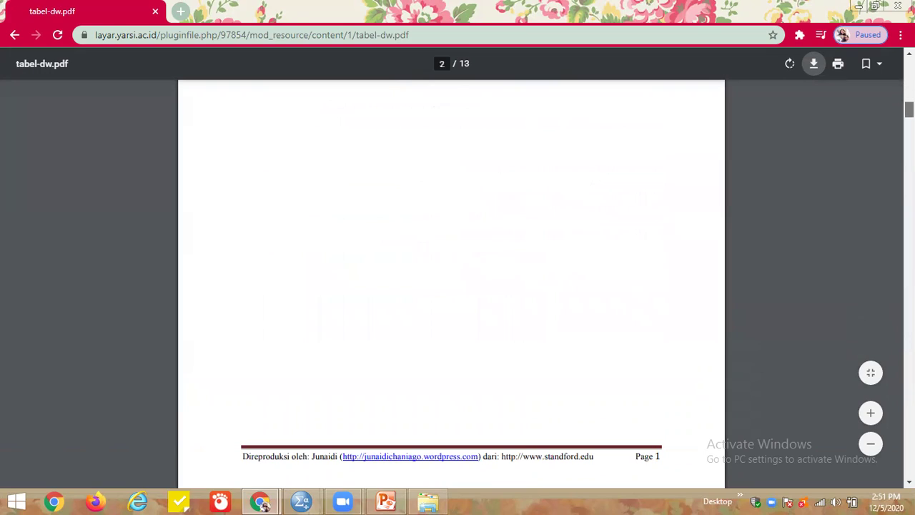
scroll(451, 286, up, 10)
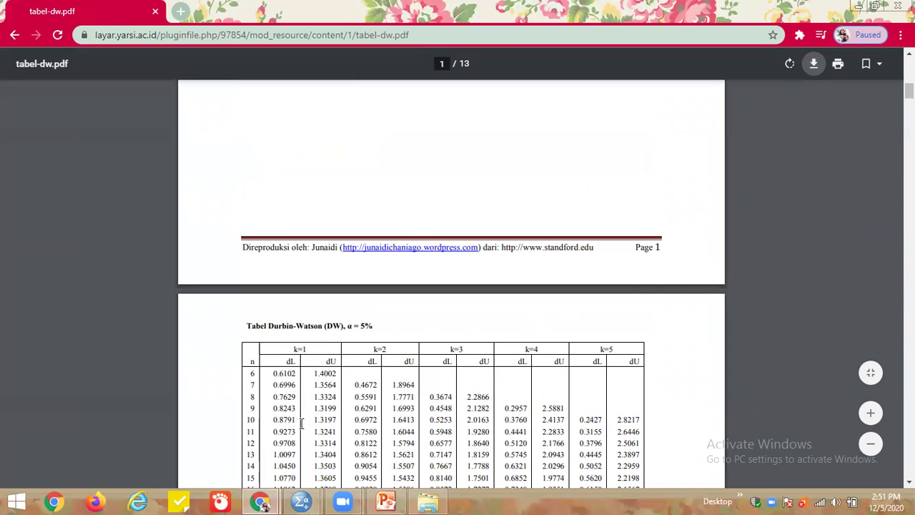
drag(353, 422, 381, 422)
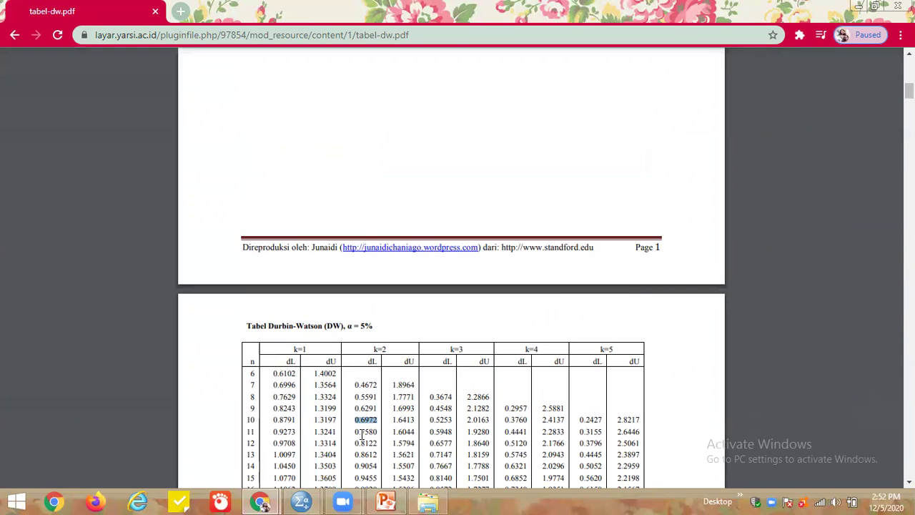
drag(392, 421, 418, 420)
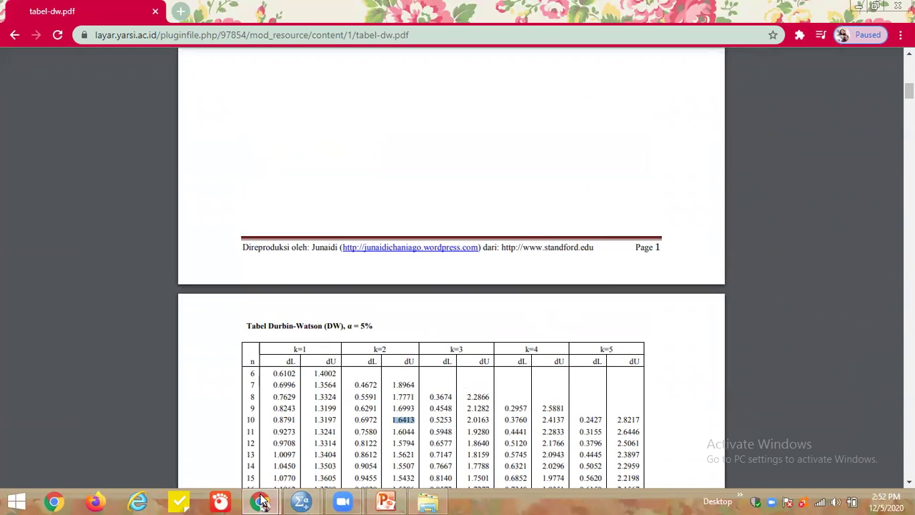
Switch back to PowerPoint's Durbin-Watson criteria slide to compare the rules with the dL and dU table values.
mouse_move(262, 502)
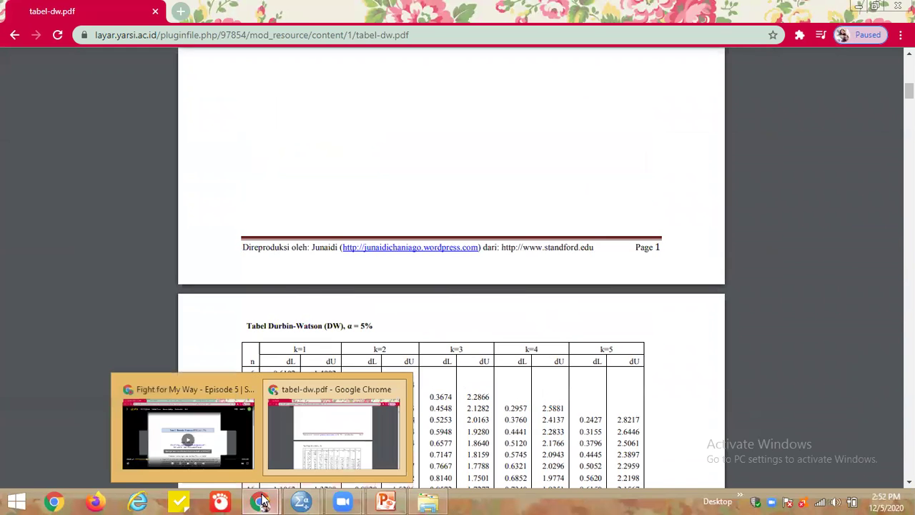
click(286, 437)
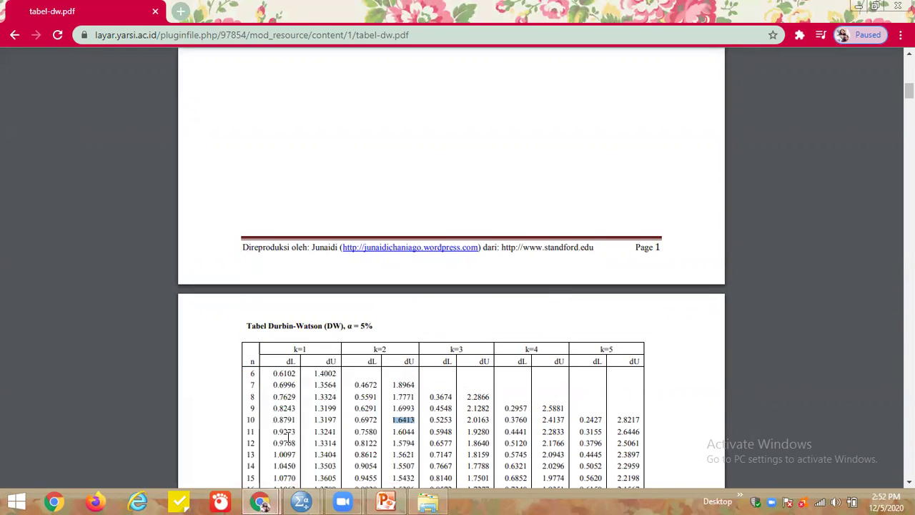
mouse_move(386, 502)
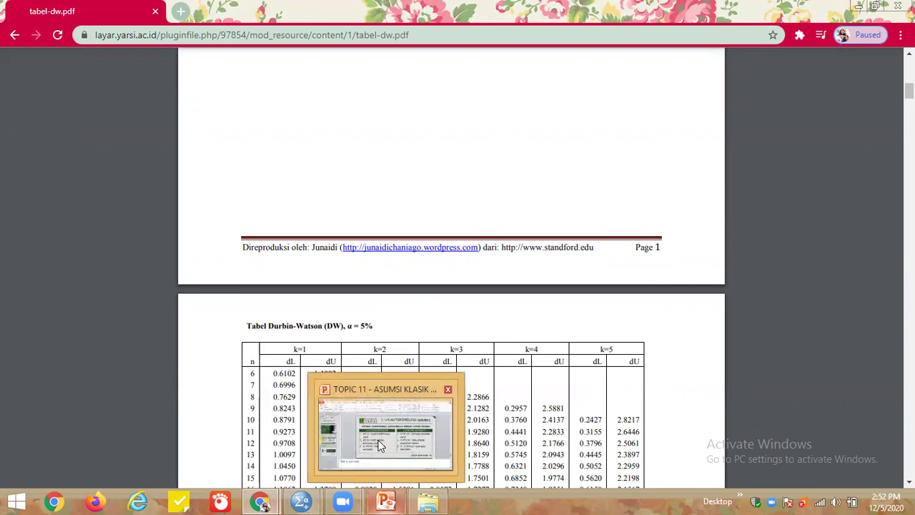
click(379, 442)
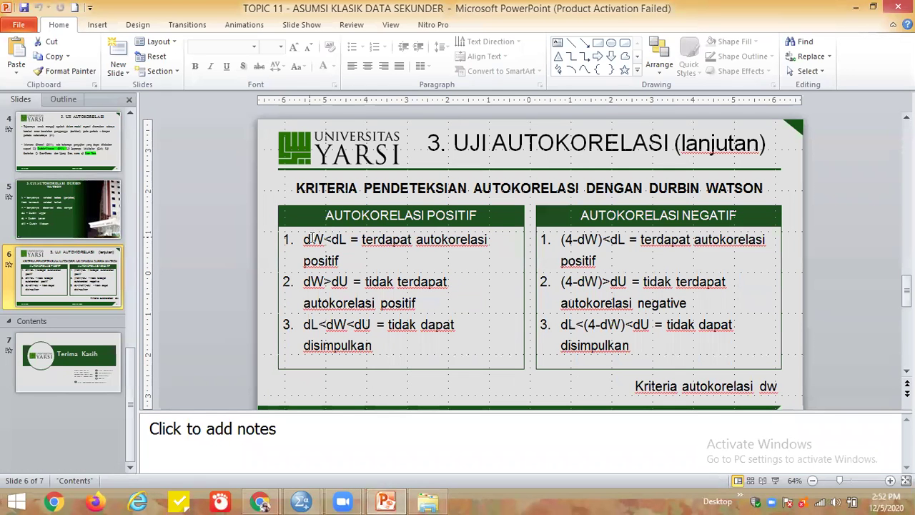